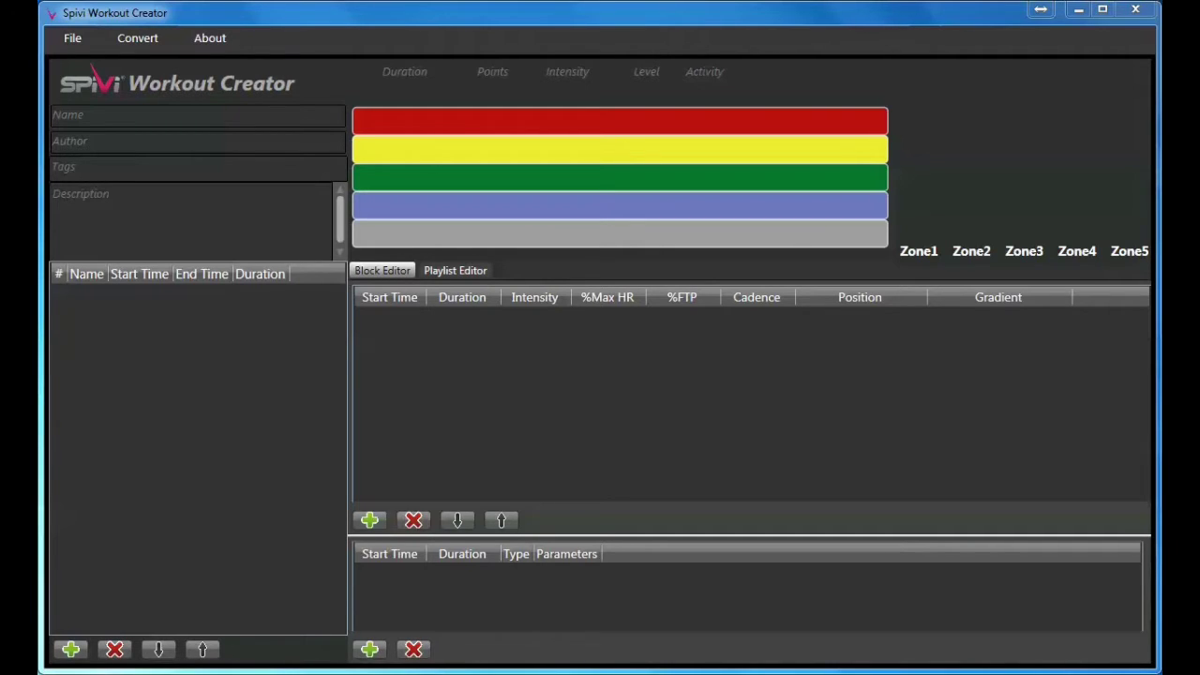
- Open the File menu to show the New HR + Cadence and New Power + Cadence options
click(62, 42)
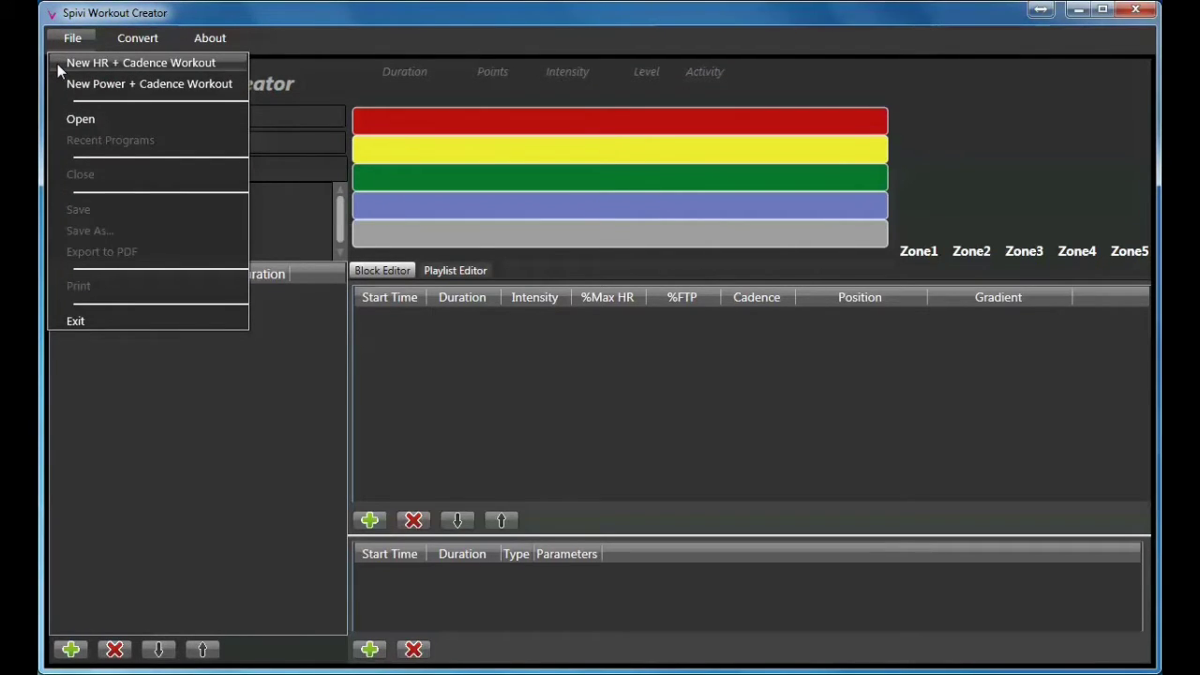
- Start a new HR + Cadence workout named 'My first workout' with author Spivi Academy
click(57, 63)
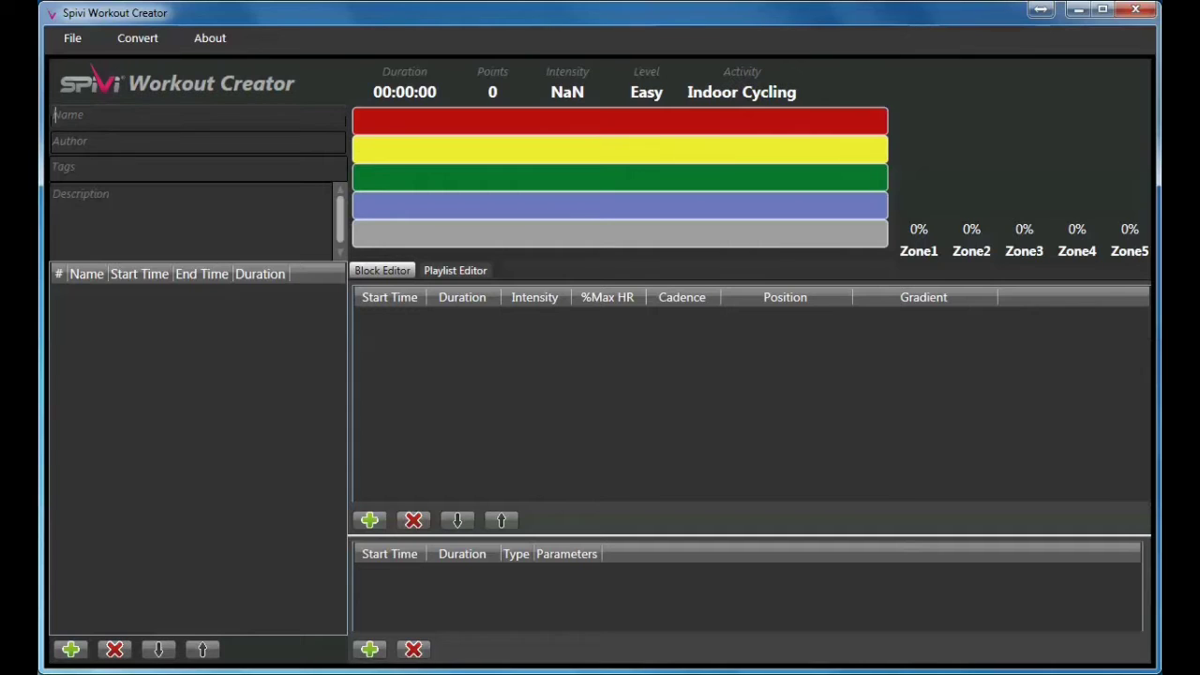
text(My first workout)
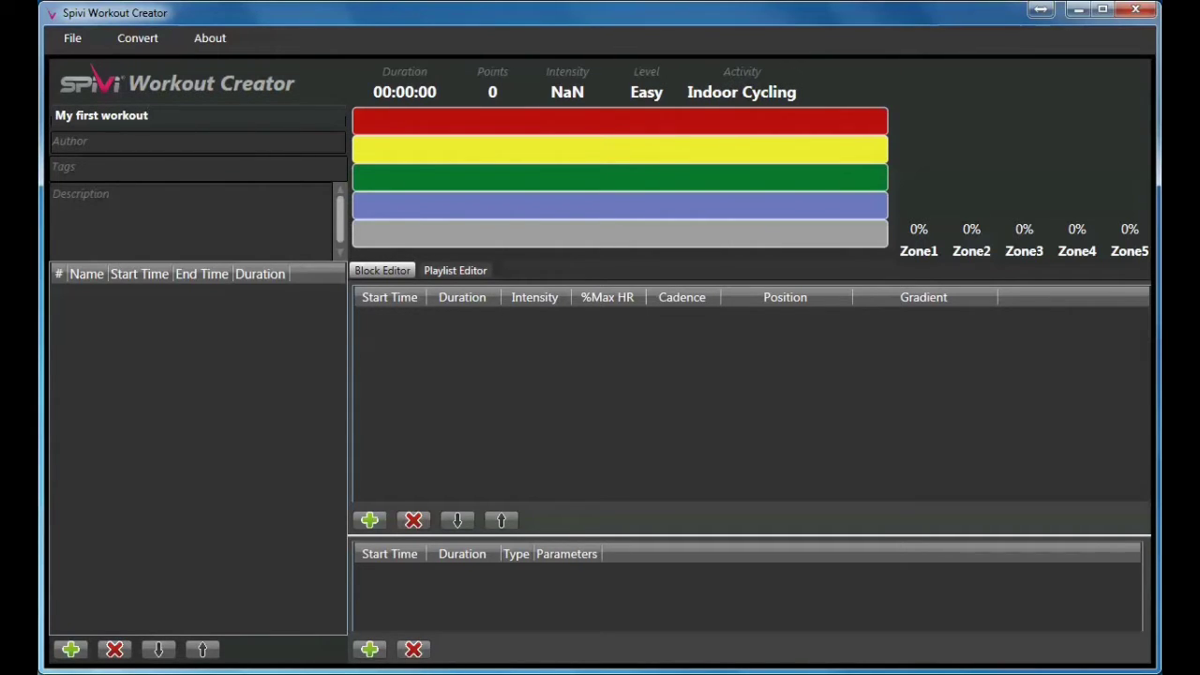
click(197, 141)
text(Spivi Ac)
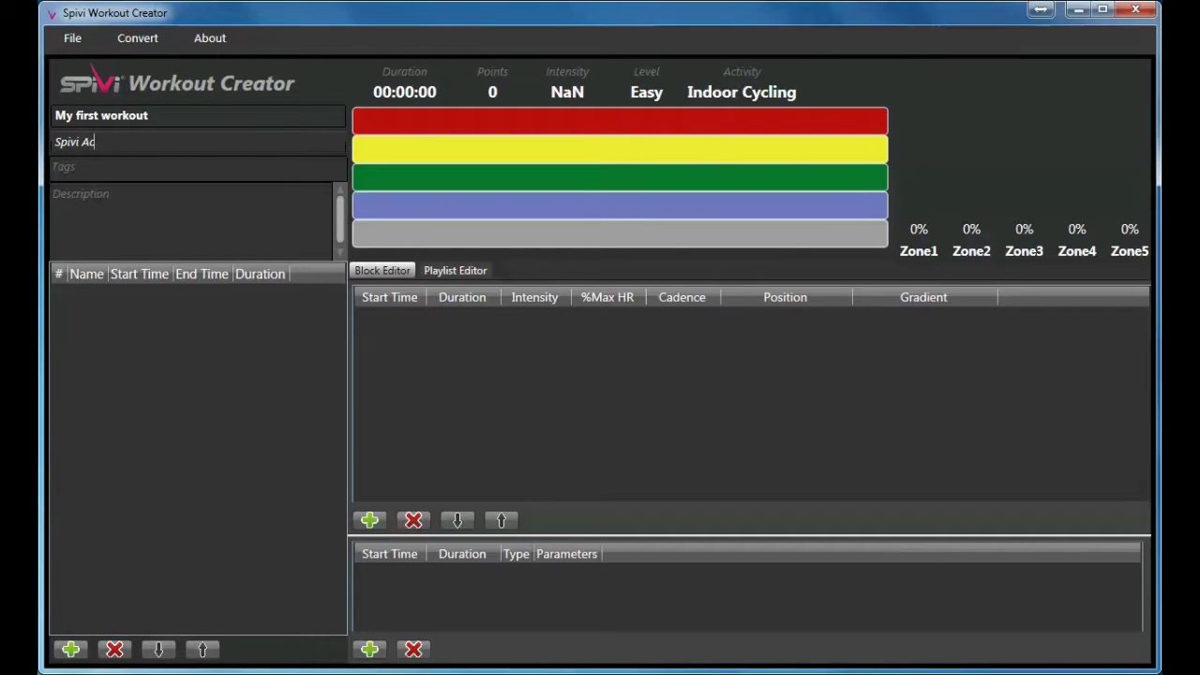
text(ademy)
- Tag it '#sprints #active_recovery' and begin the description about creating your own workout
key(Tab)
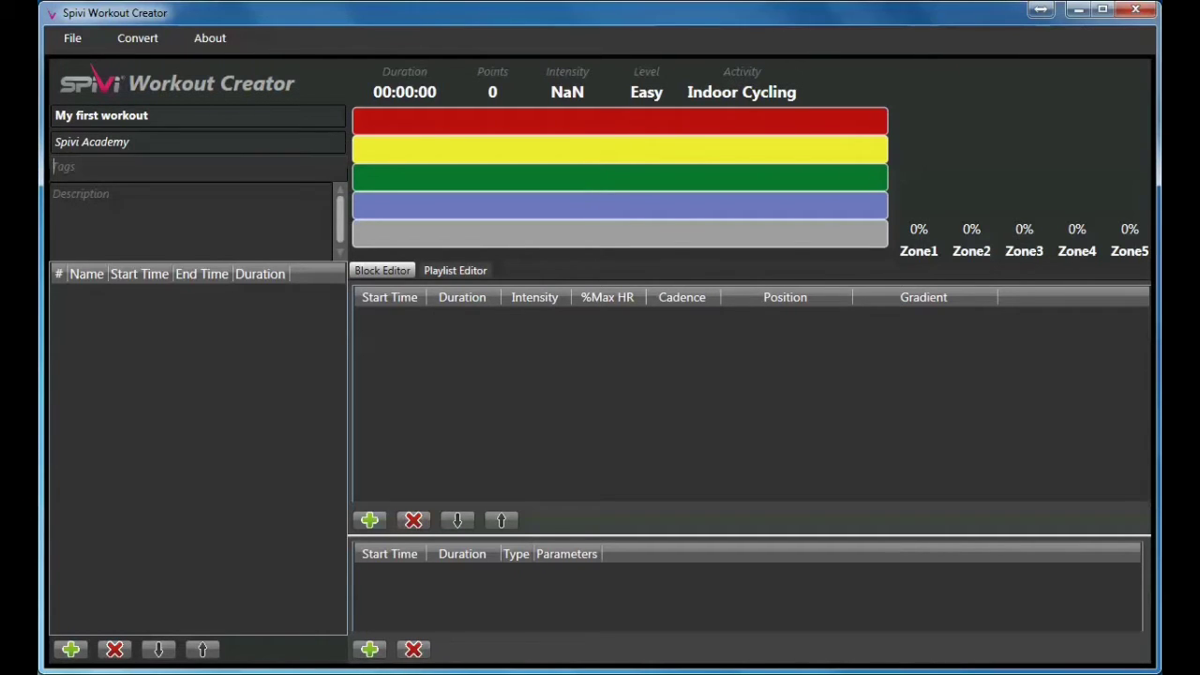
text(#sprints)
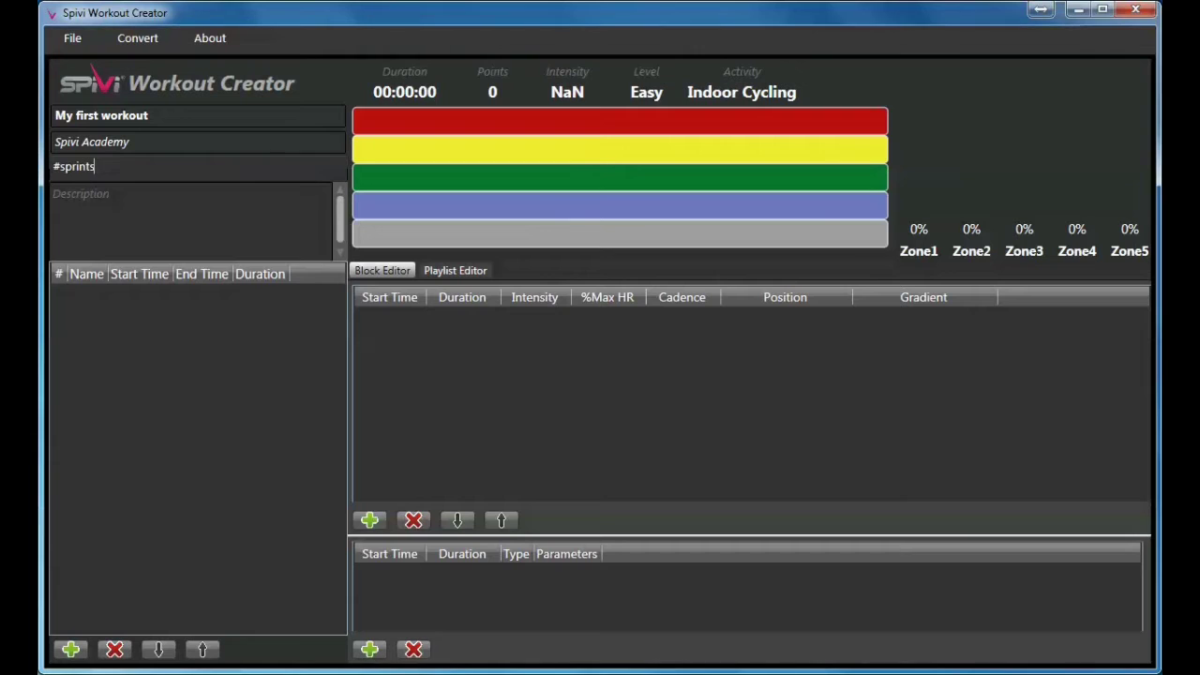
text( #active_recov)
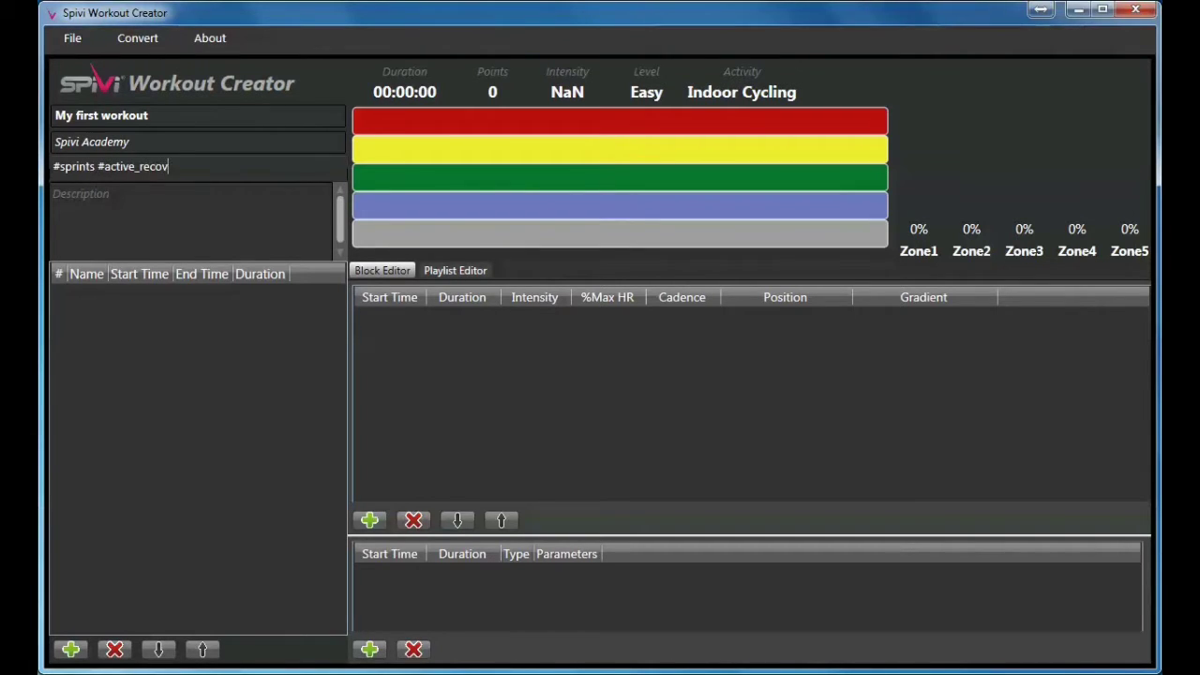
text(ery)
key(Tab)
text(This wo)
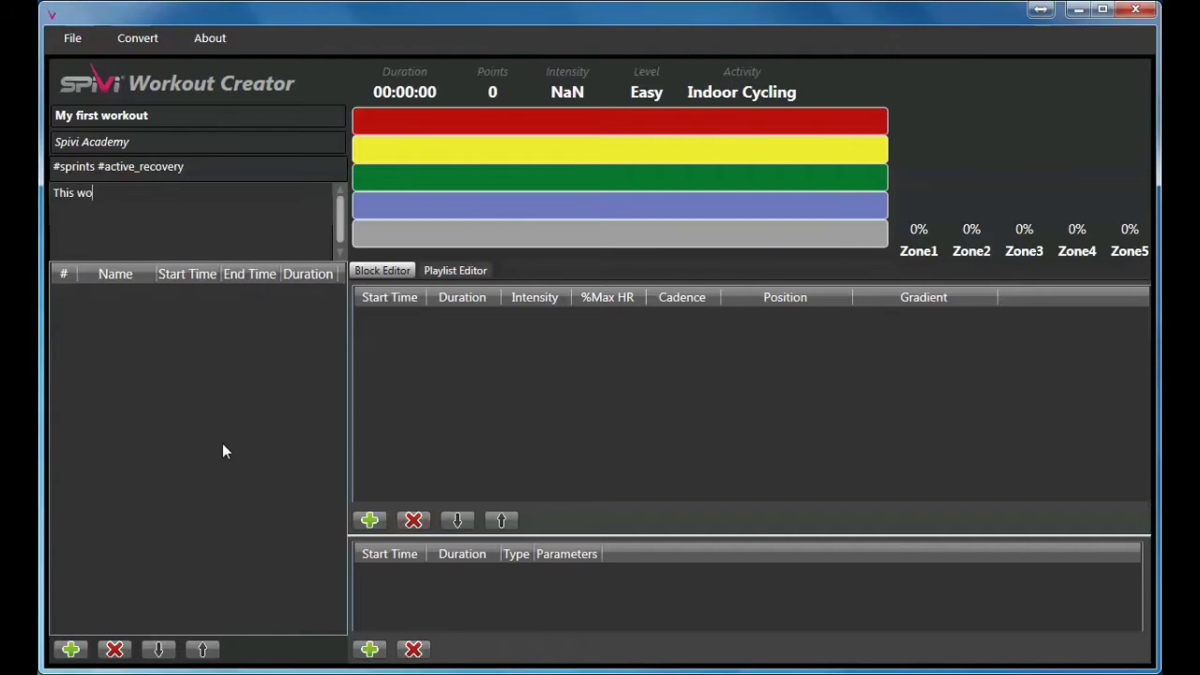
text(rkout is designed to provide th)
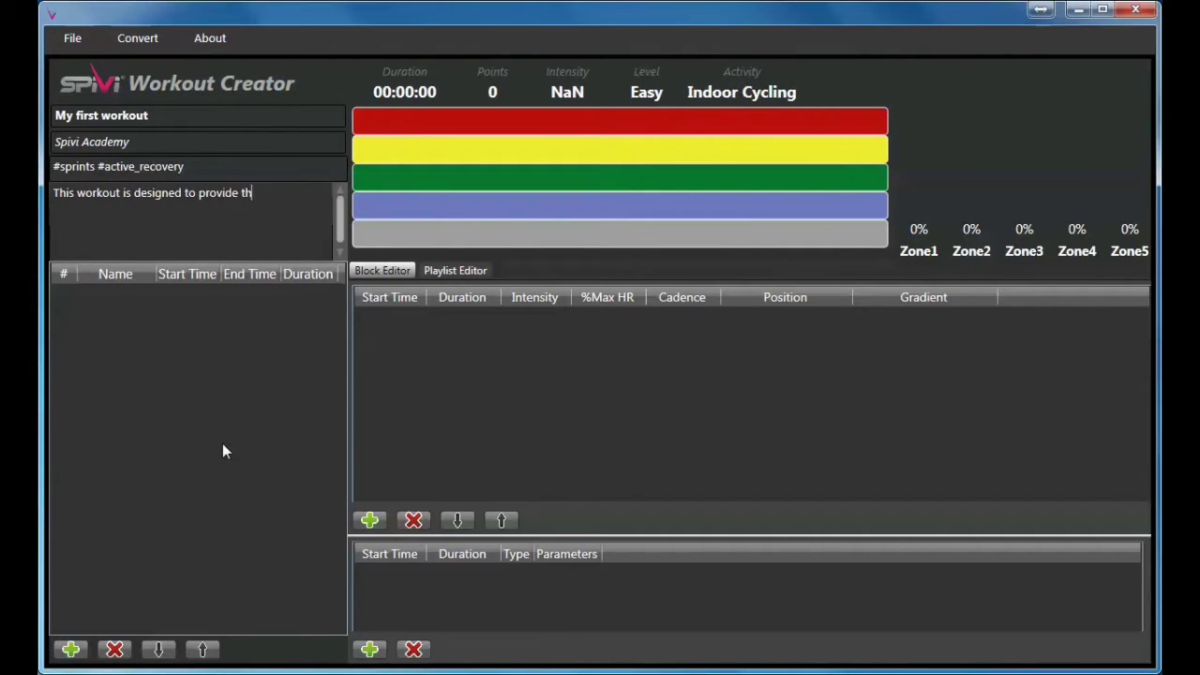
text(e basic tools on how to creat)
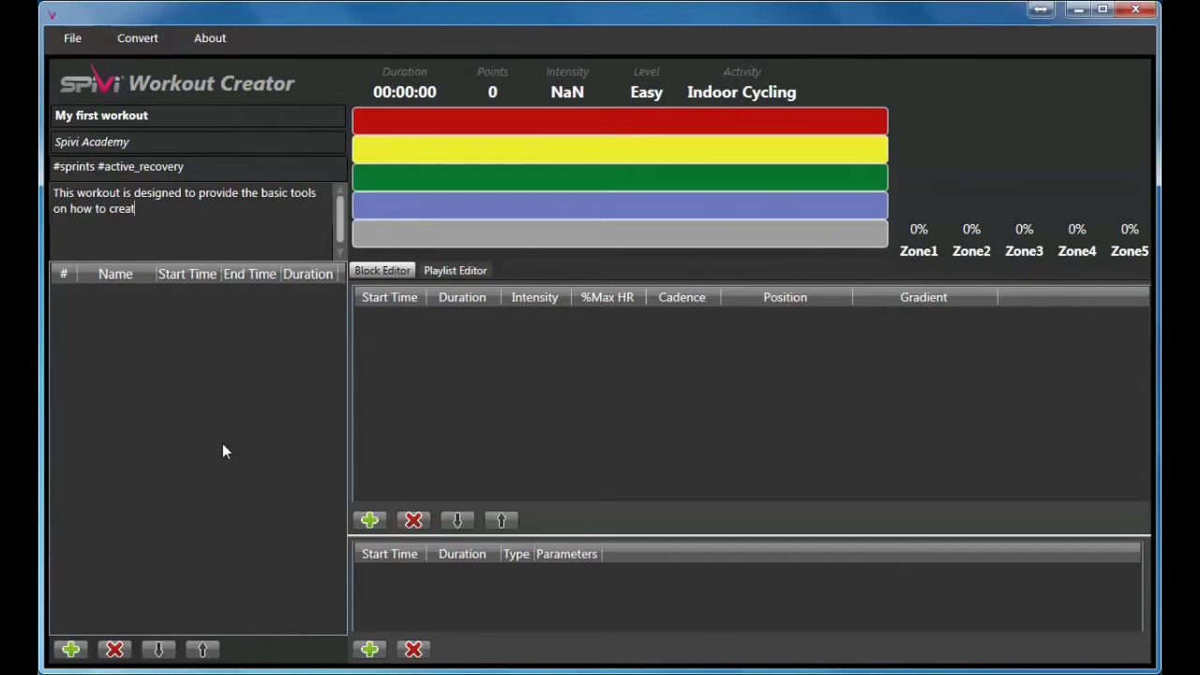
text(e your own workout.)
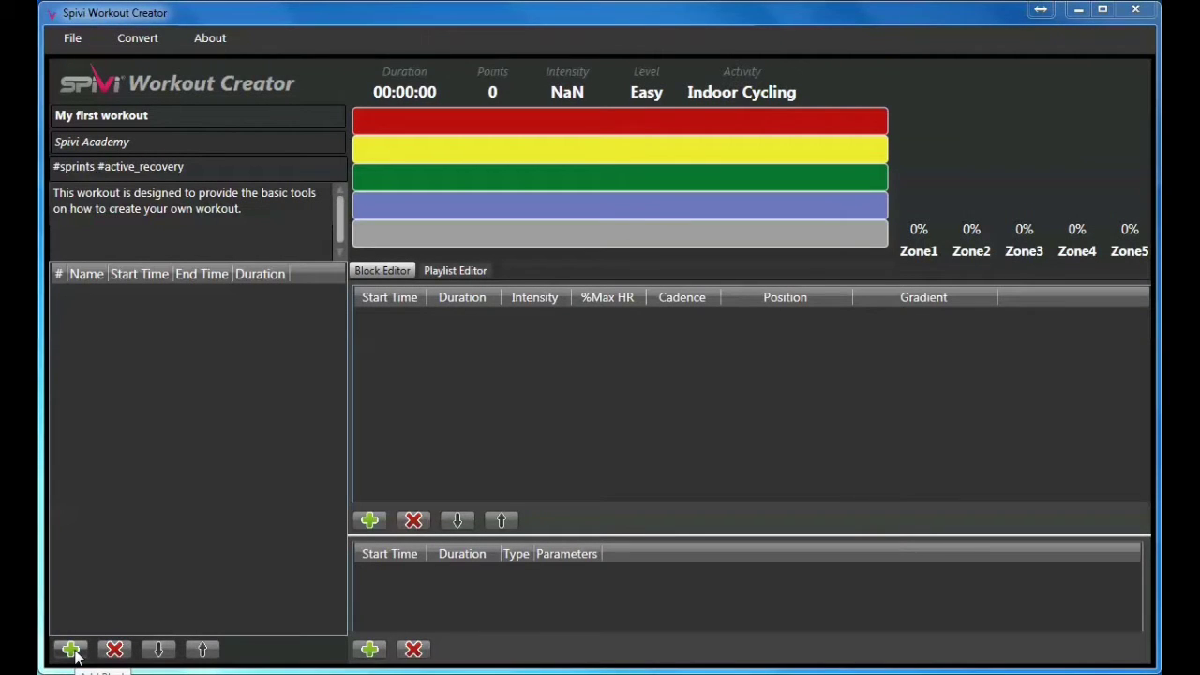
- Add three one-minute blocks named Warmup, Climb 1 and Climb 2
click(73, 650)
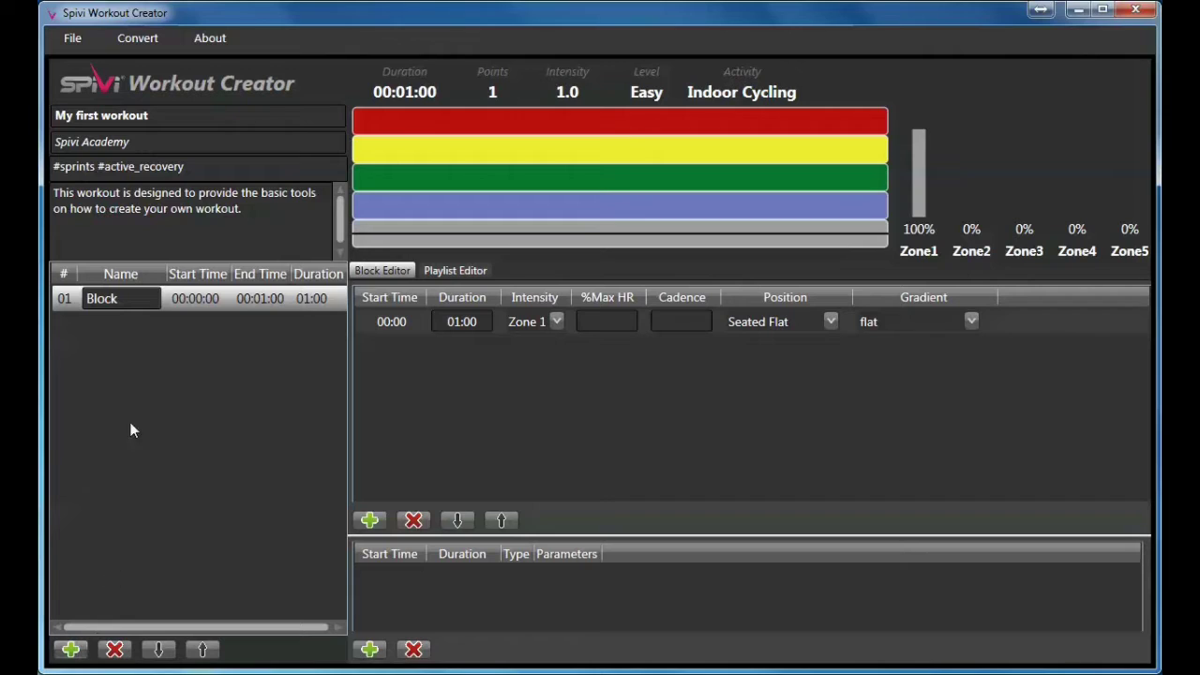
drag(131, 298, 75, 298)
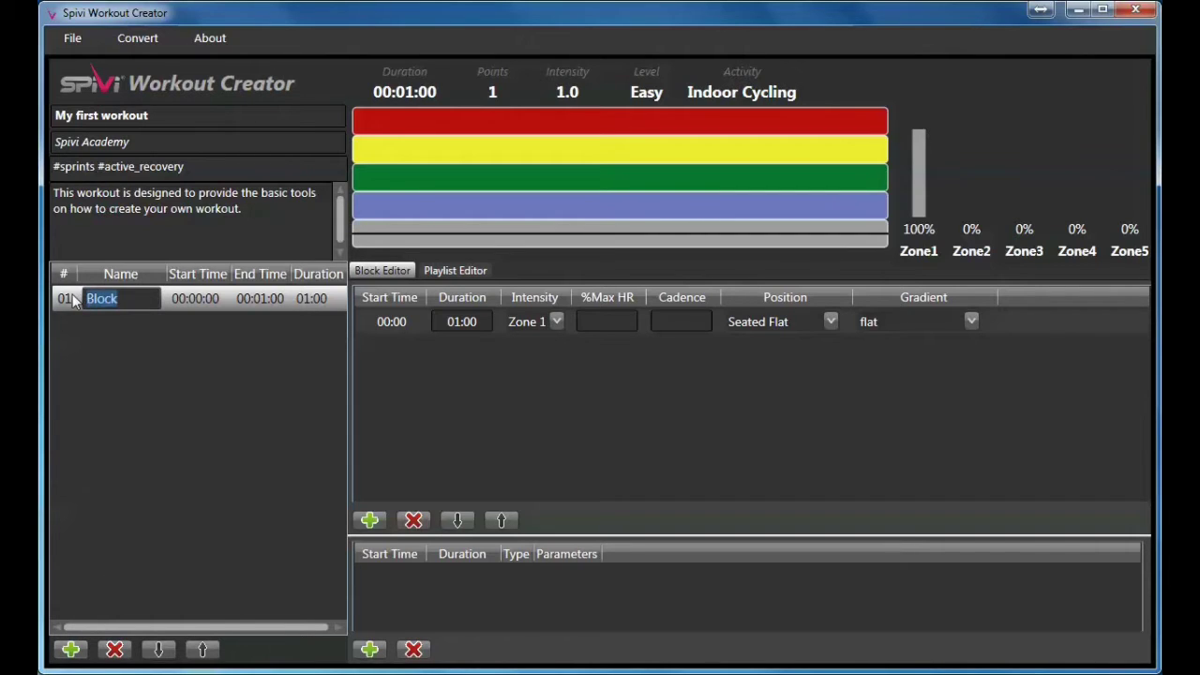
text(Warmup)
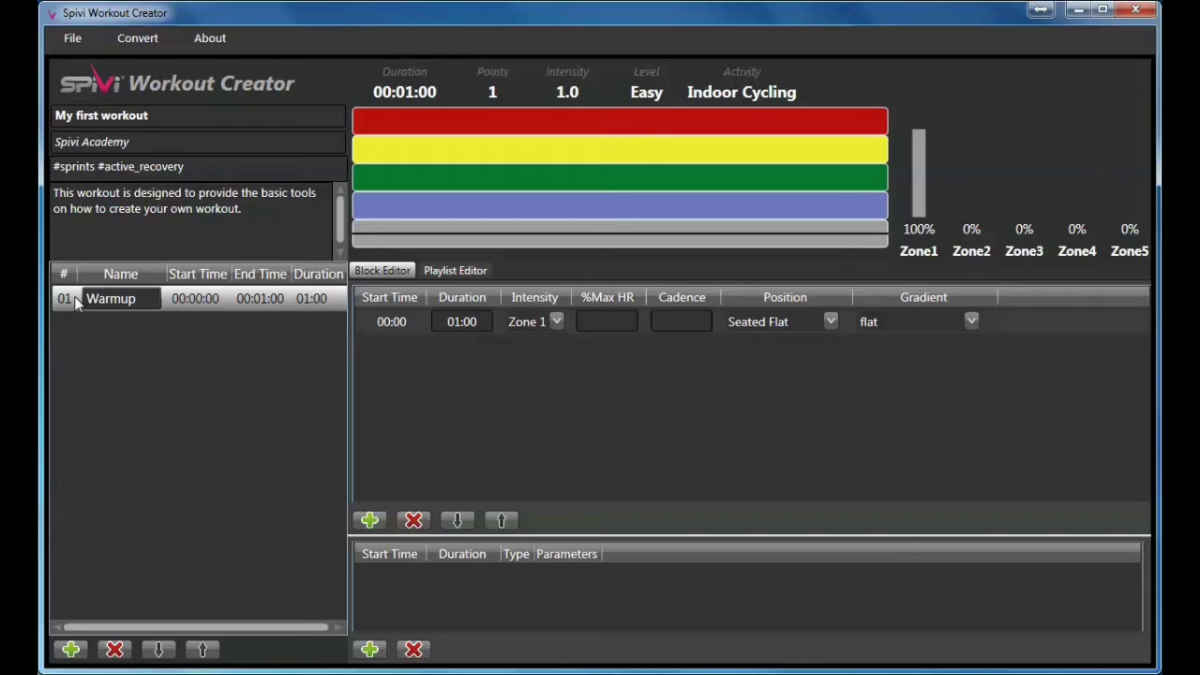
click(71, 649)
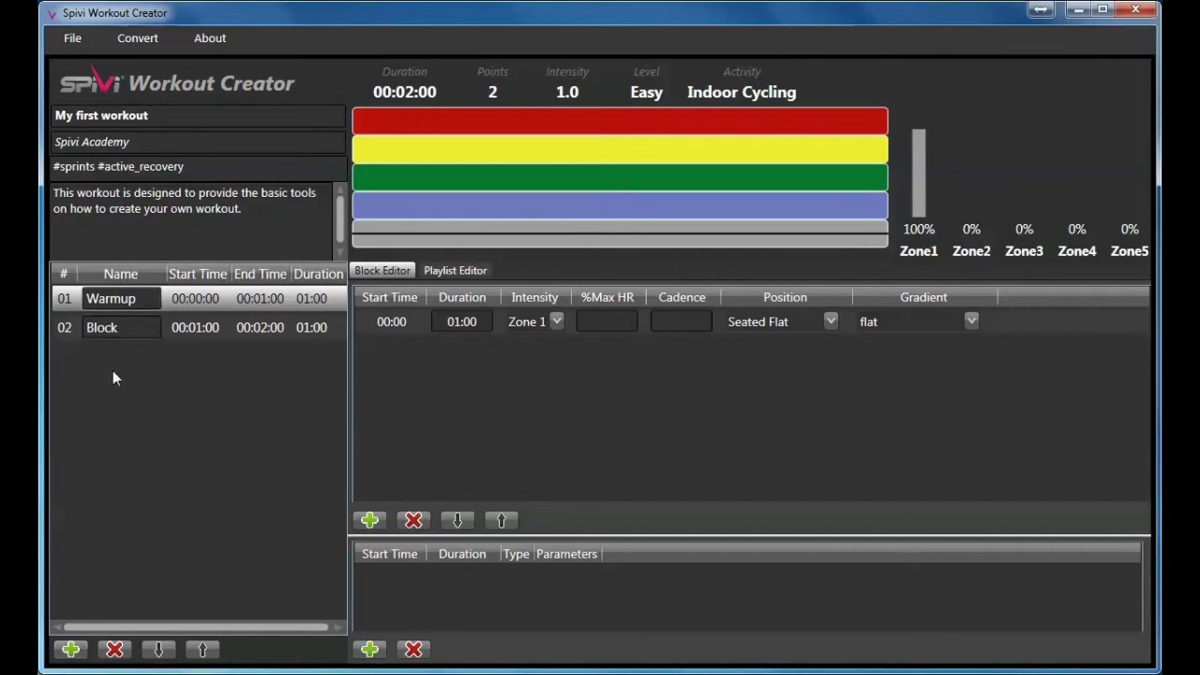
double_click(122, 328)
text(Climb 1)
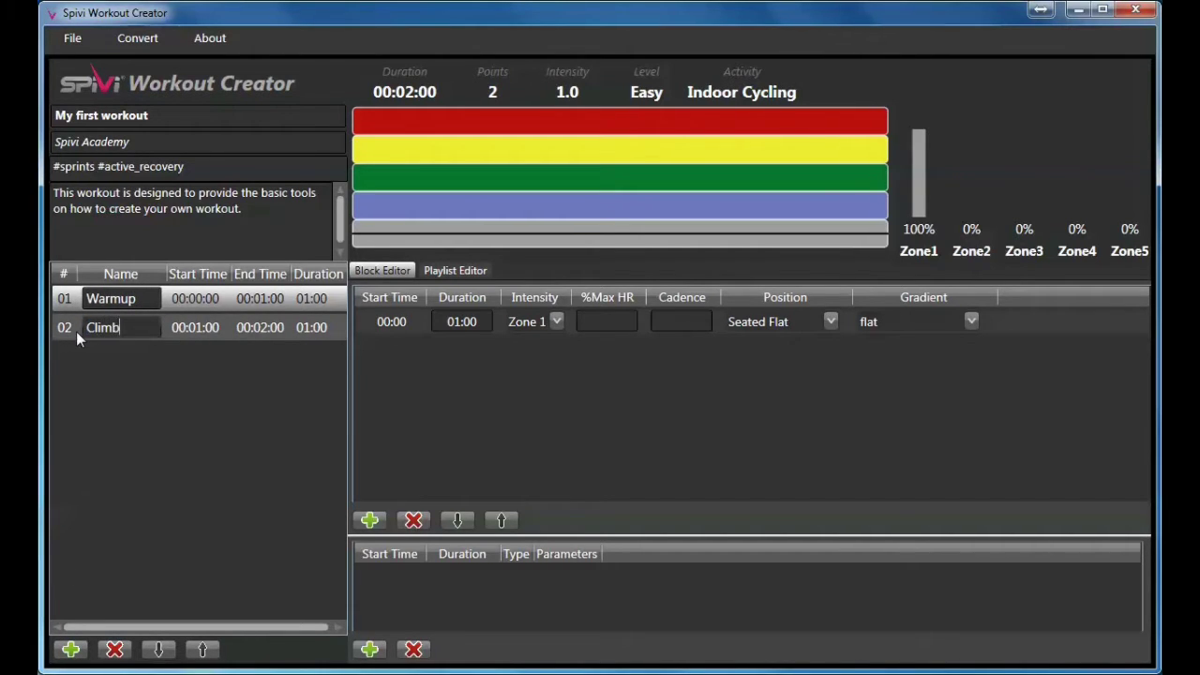
click(70, 648)
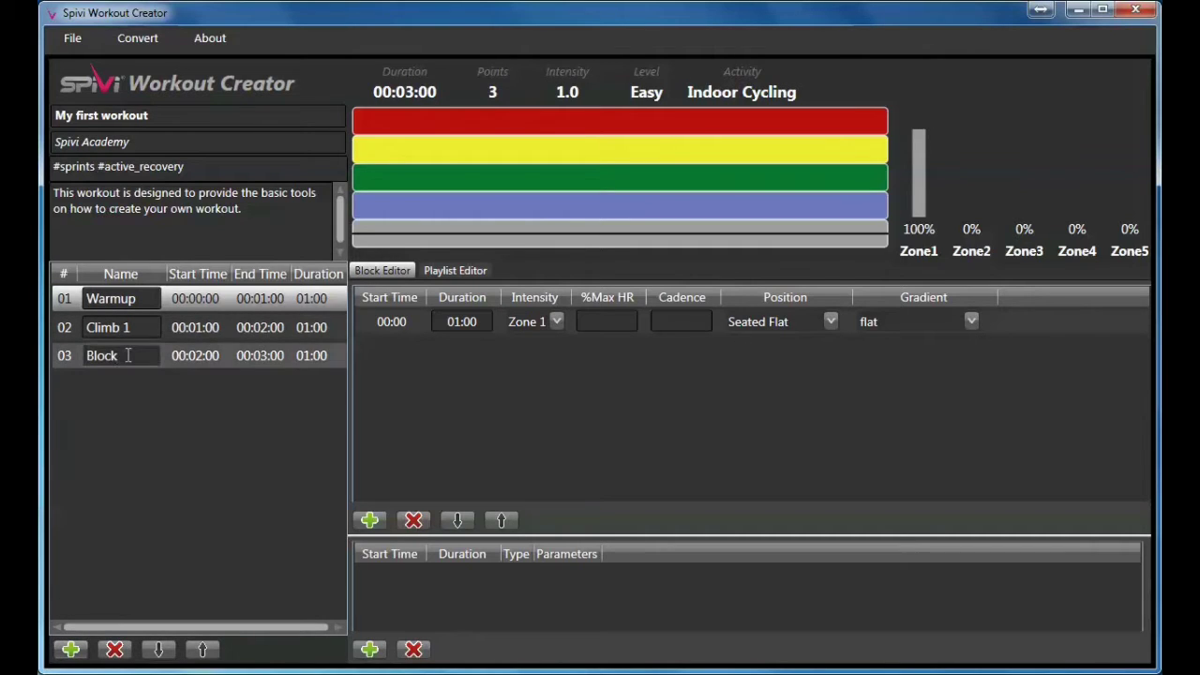
double_click(121, 355)
text(Climb 2)
- Add Climb 3 and Cooldown blocks, plus one extra default Block
click(70, 648)
double_click(122, 385)
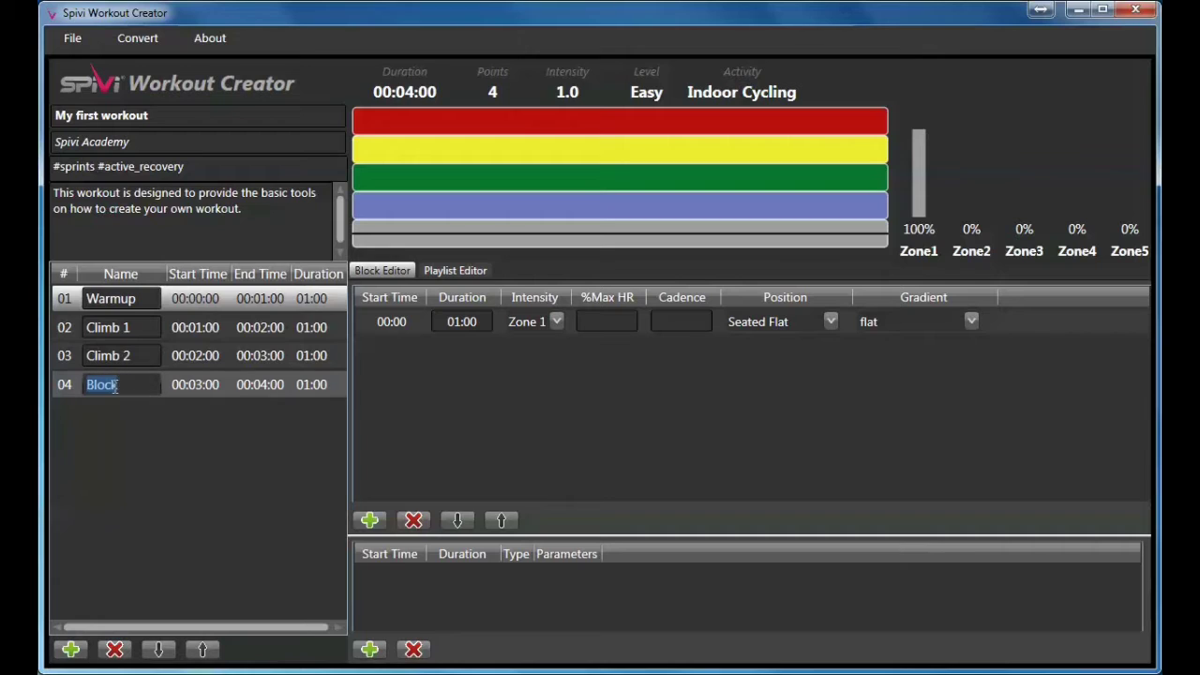
text(Climb 3)
click(70, 649)
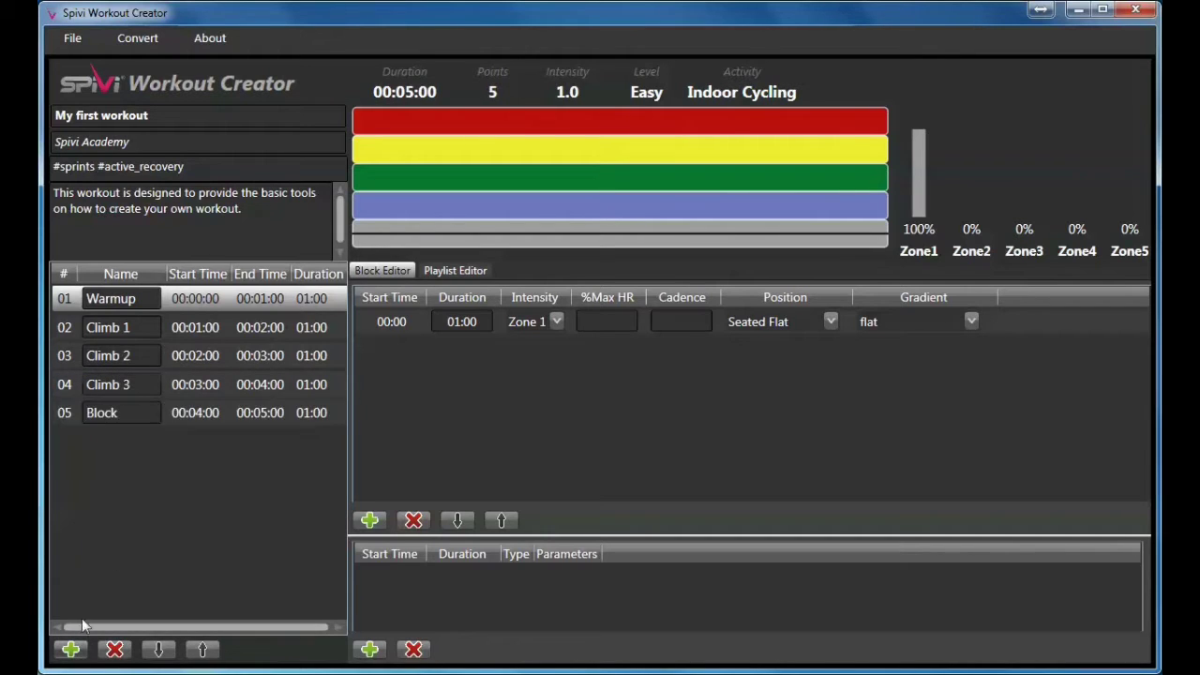
double_click(80, 414)
text(Cooldown)
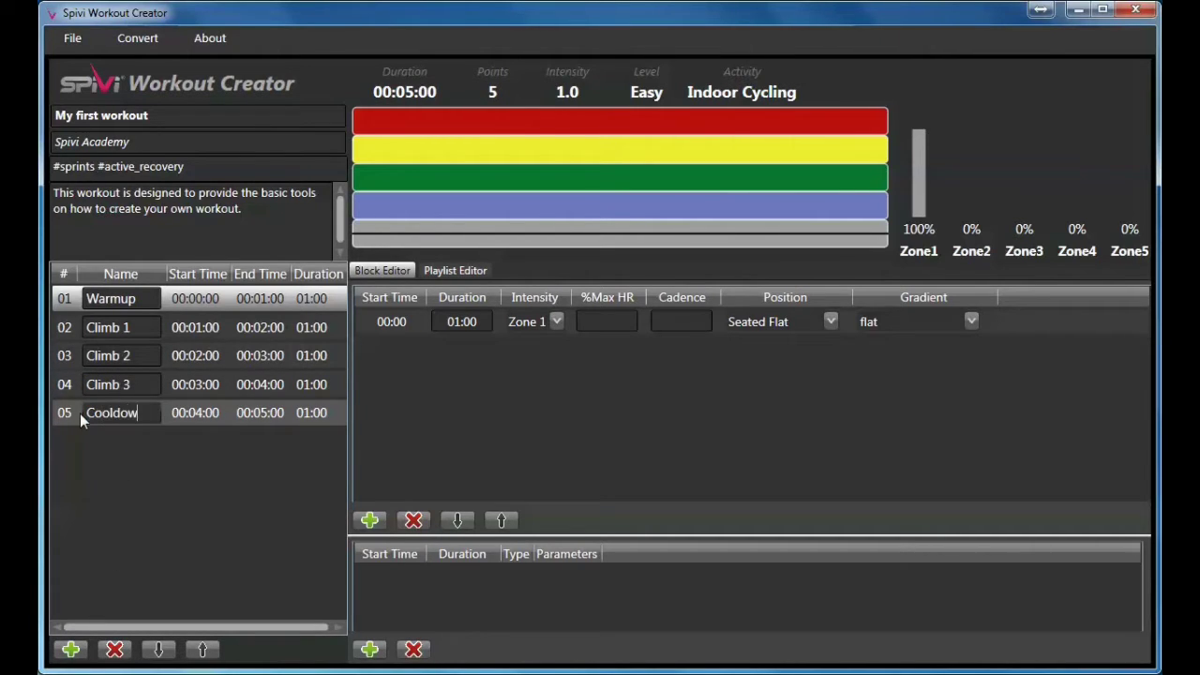
click(71, 649)
- Add two more default Blocks, then move block 08 up three places and back to the end
click(72, 649)
click(71, 649)
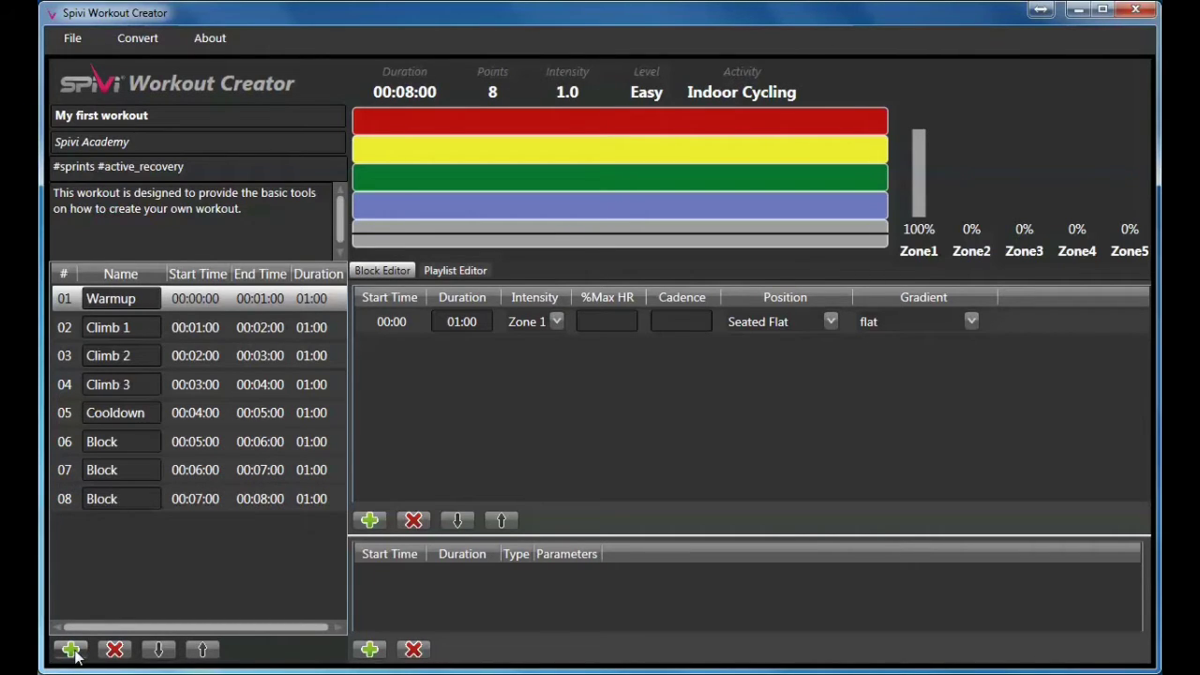
click(182, 502)
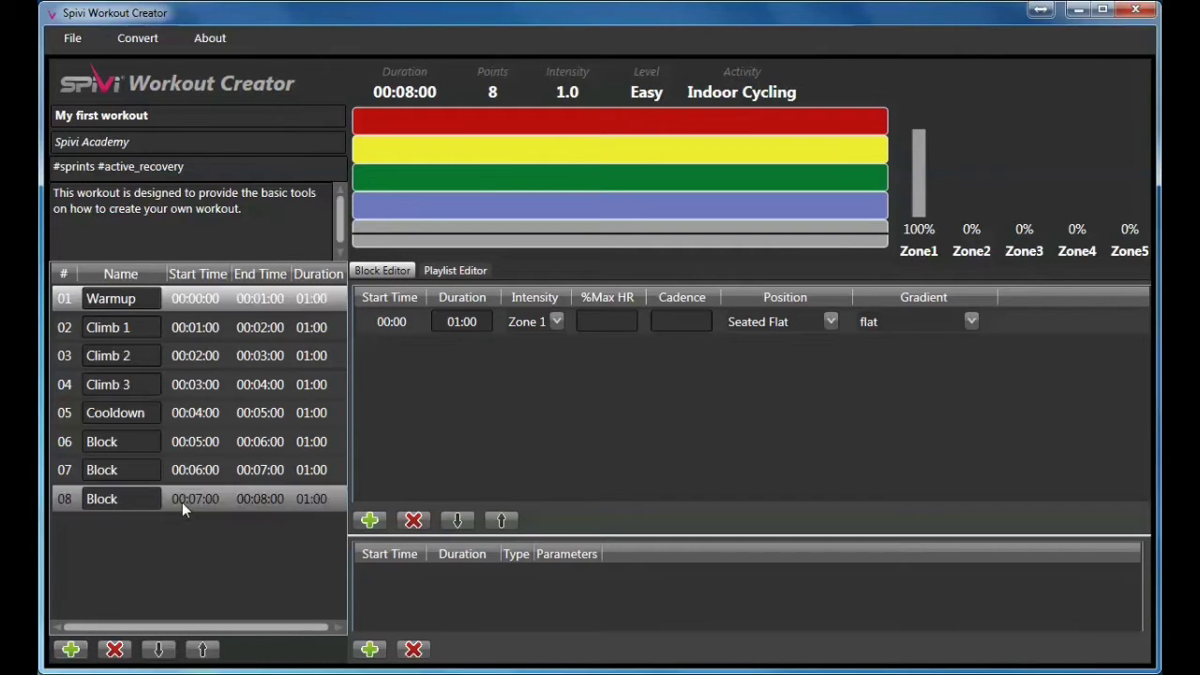
click(200, 649)
click(200, 649)
click(200, 648)
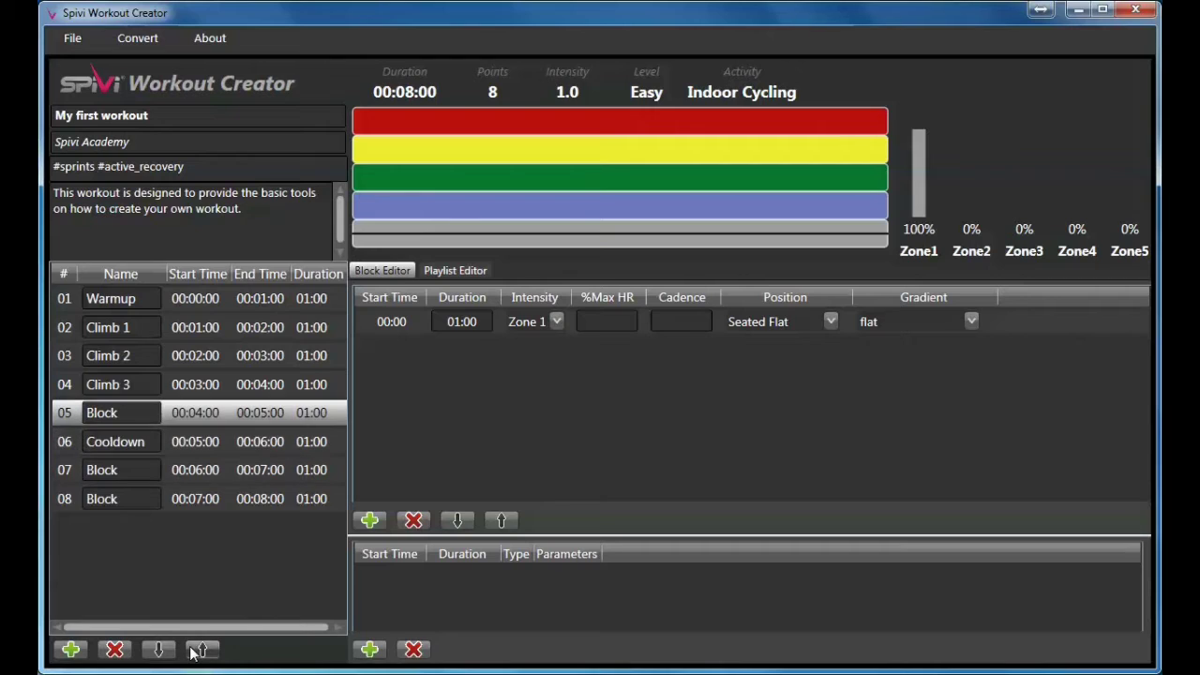
click(171, 652)
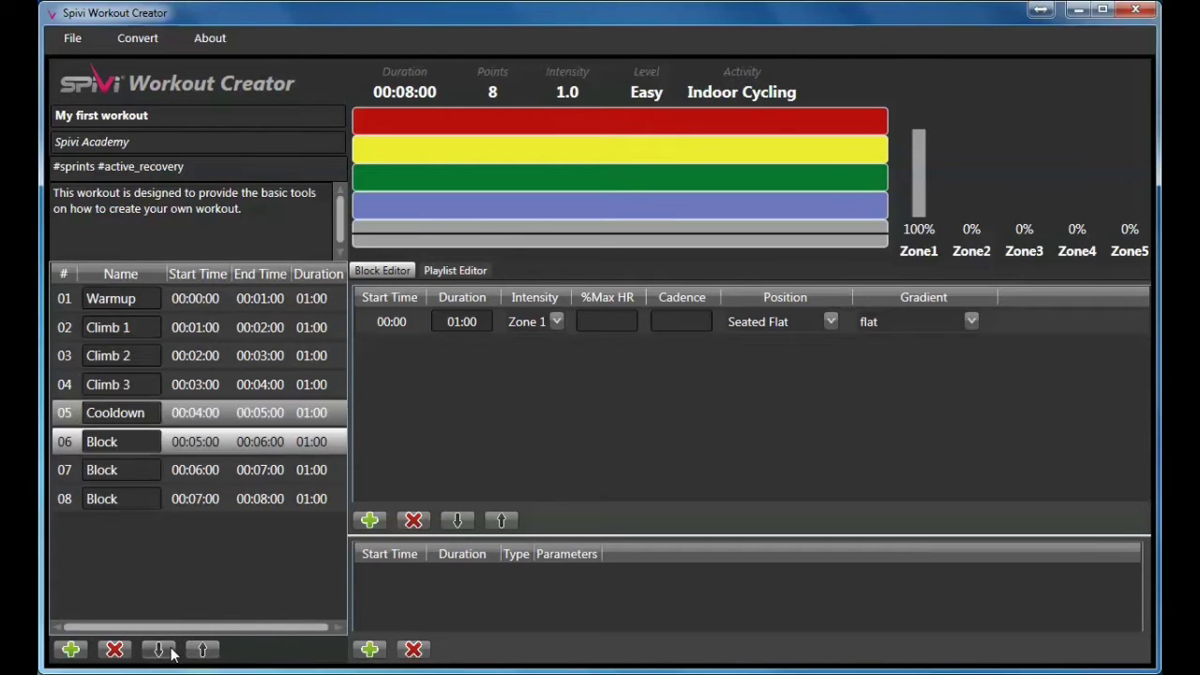
click(172, 651)
click(172, 652)
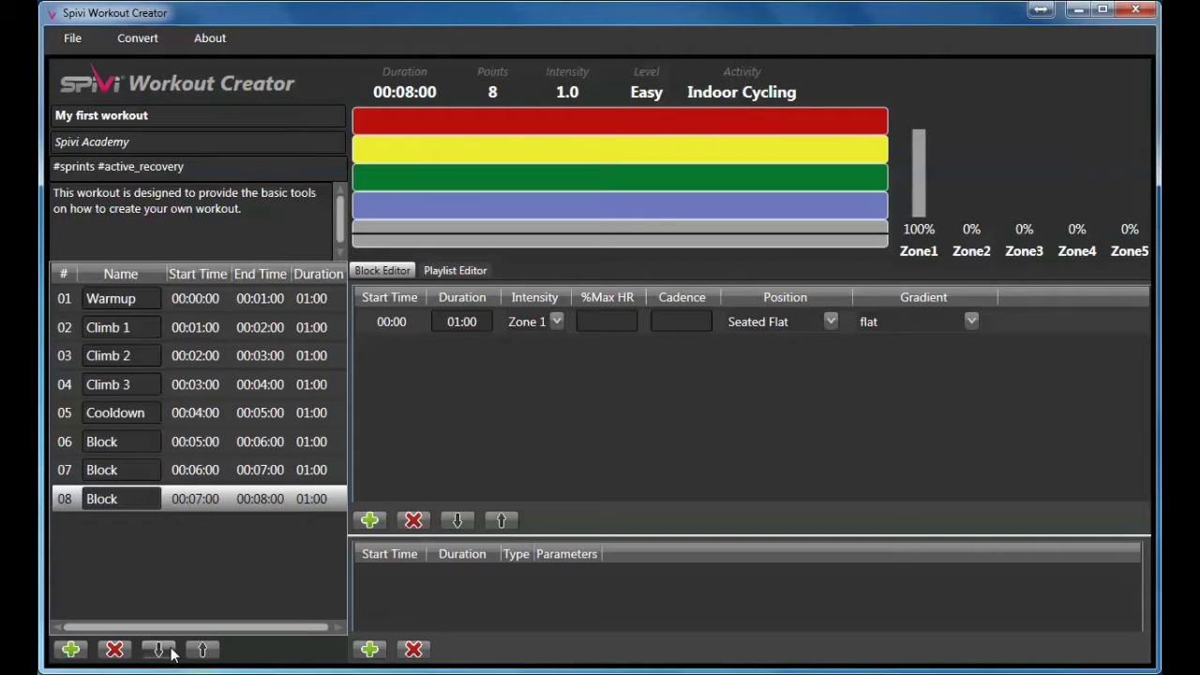
- Delete the extra Block intervals in rows 08, 07 and 06
click(116, 649)
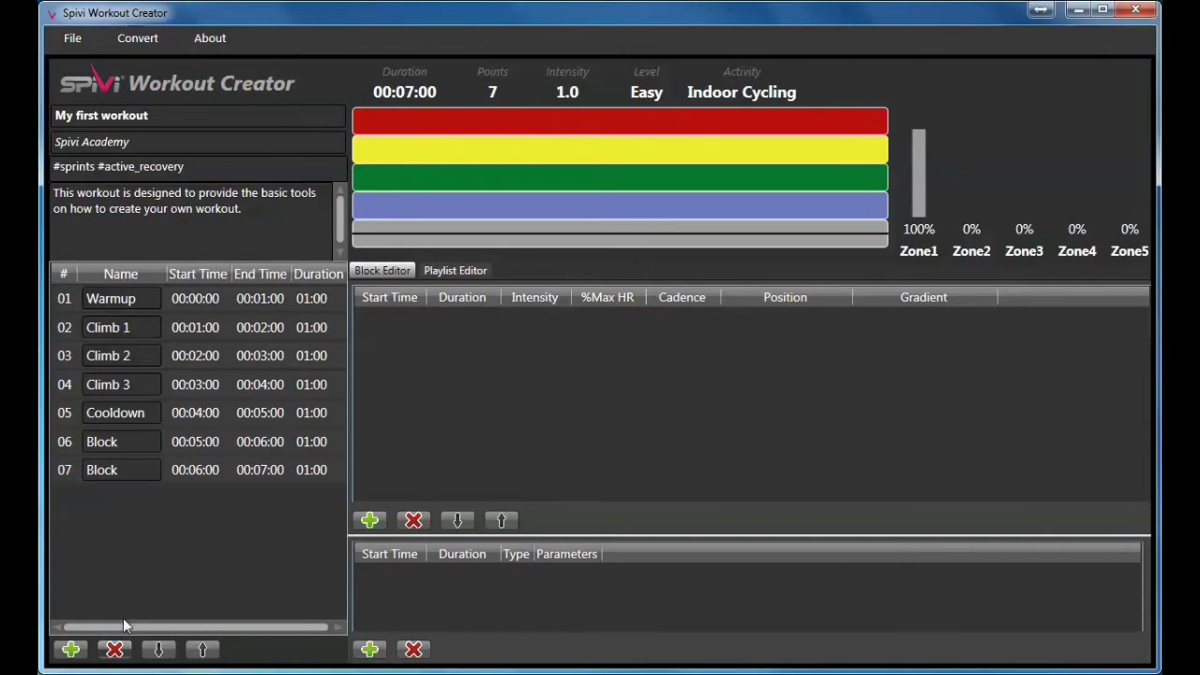
click(166, 476)
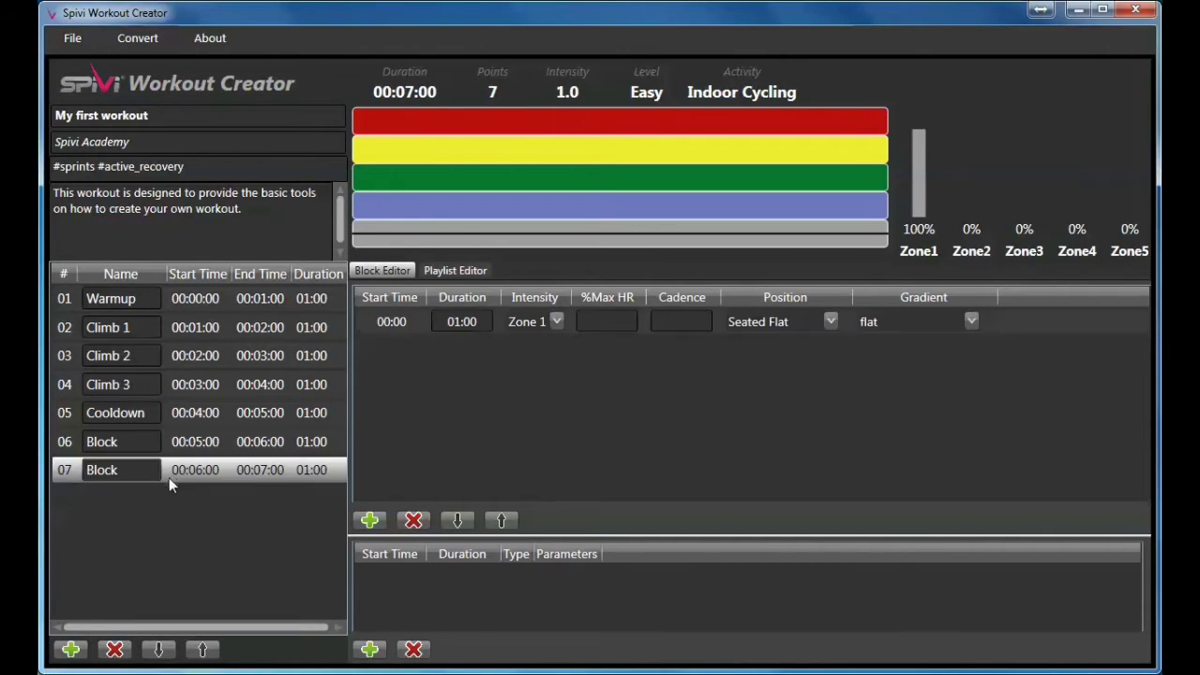
click(115, 649)
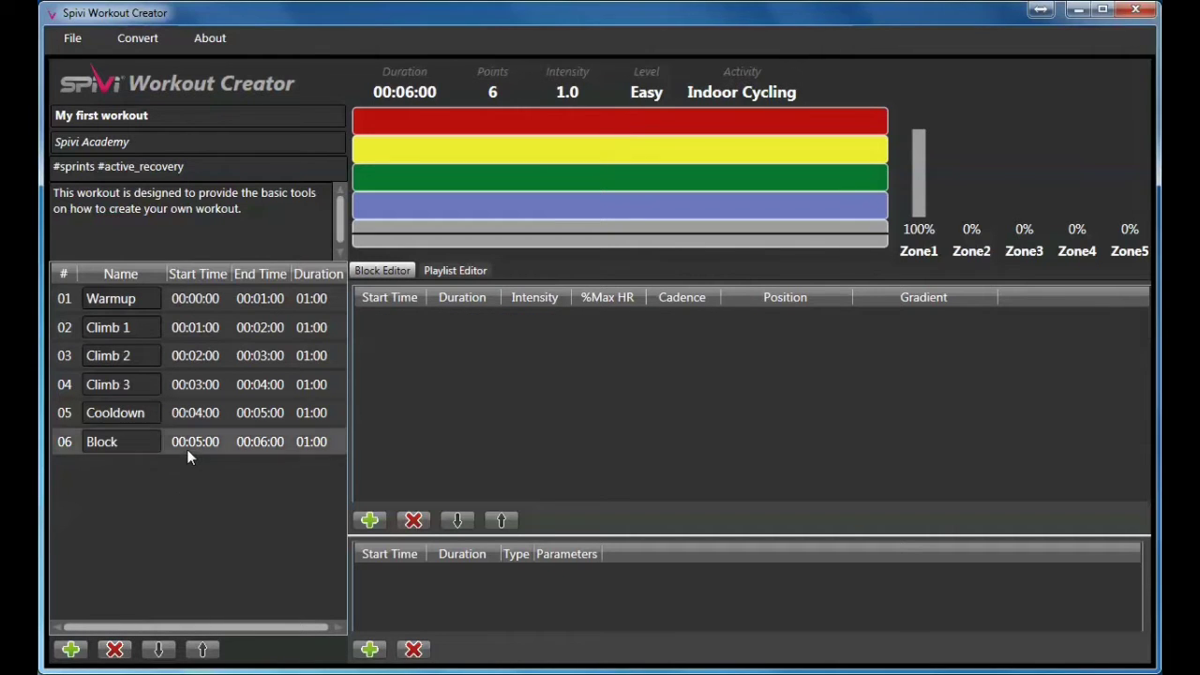
click(186, 449)
click(115, 649)
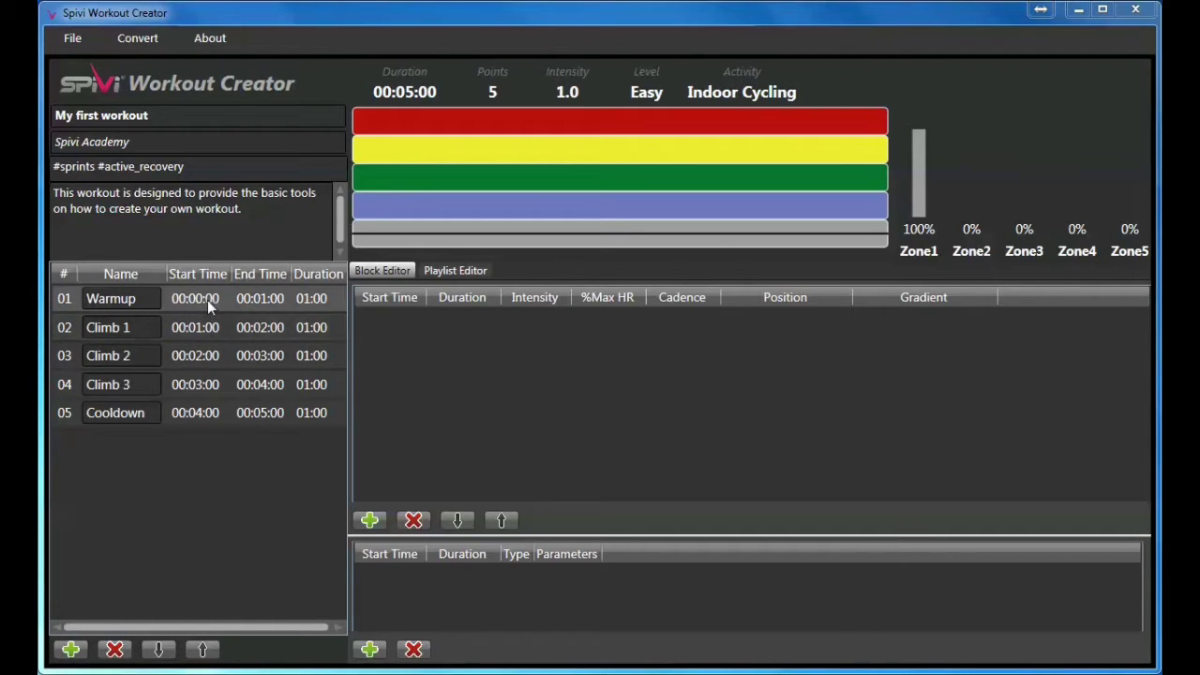
- Set Warmup to 03:00, Zone 1, 55% max HR, cadence 80, Seated Flat, gradient downhill - steep
click(208, 300)
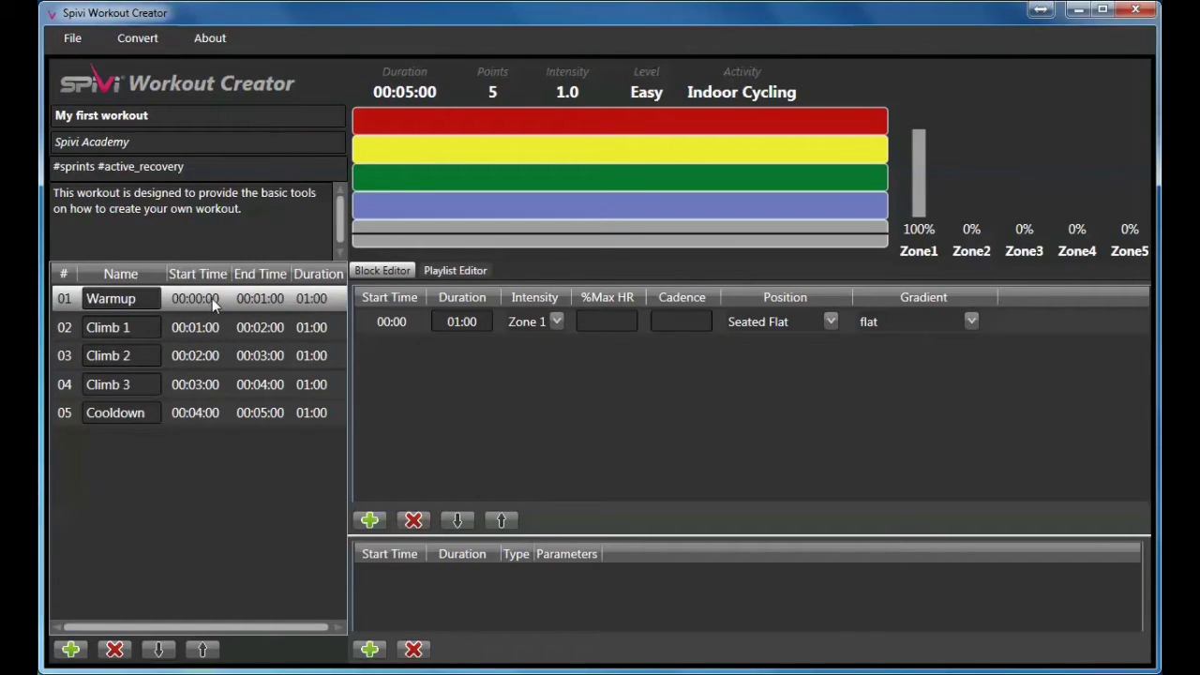
click(453, 322)
click(558, 324)
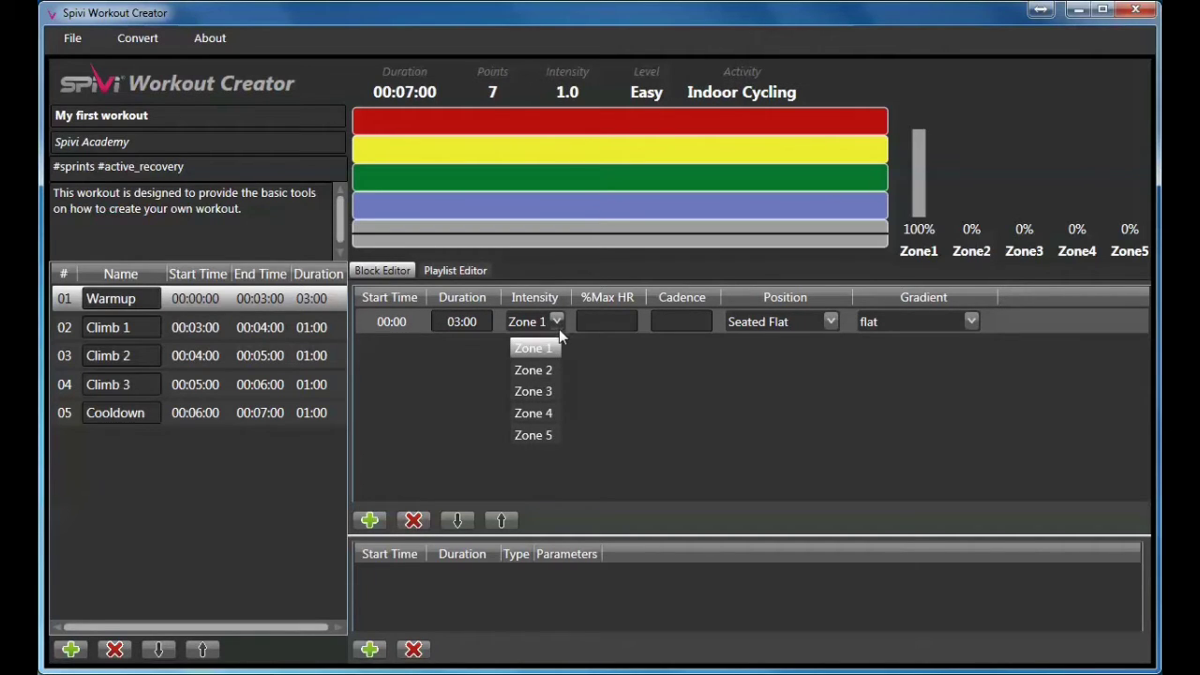
click(533, 348)
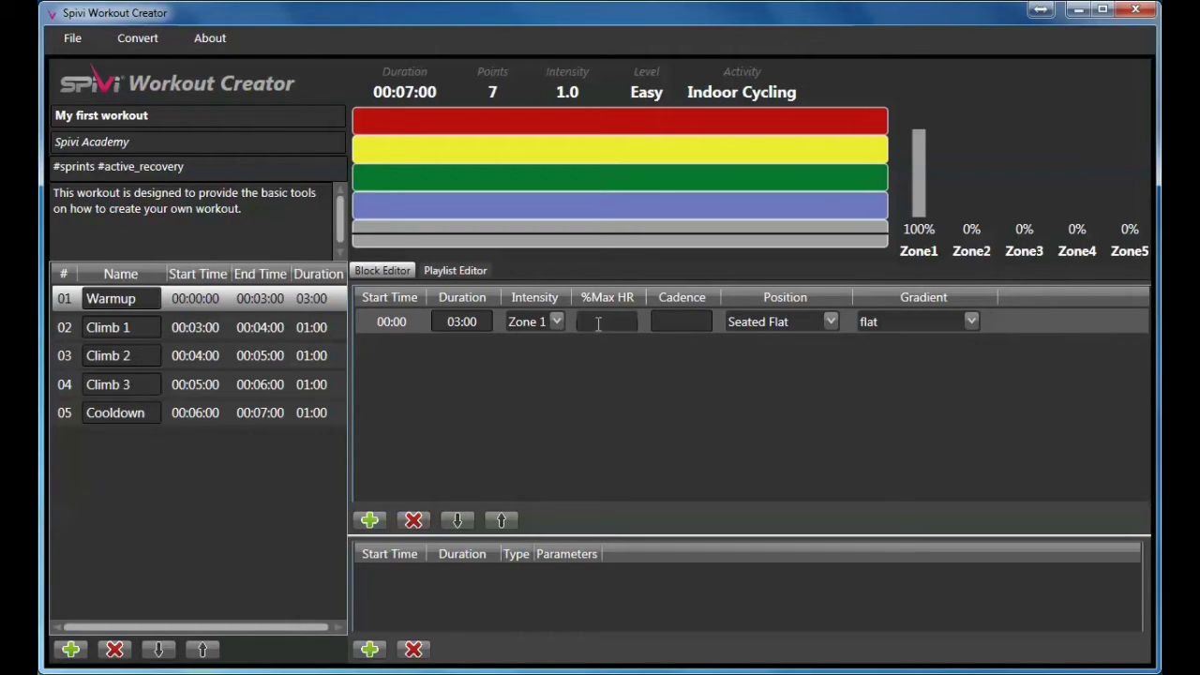
text(55)
text(80)
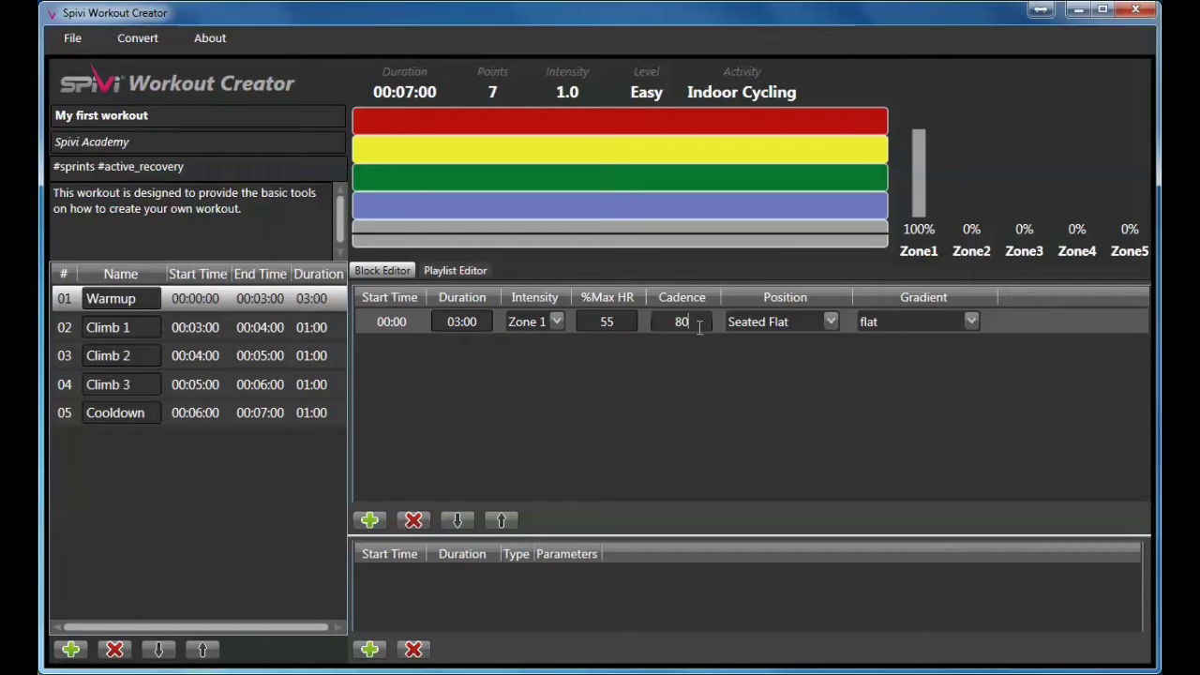
click(830, 322)
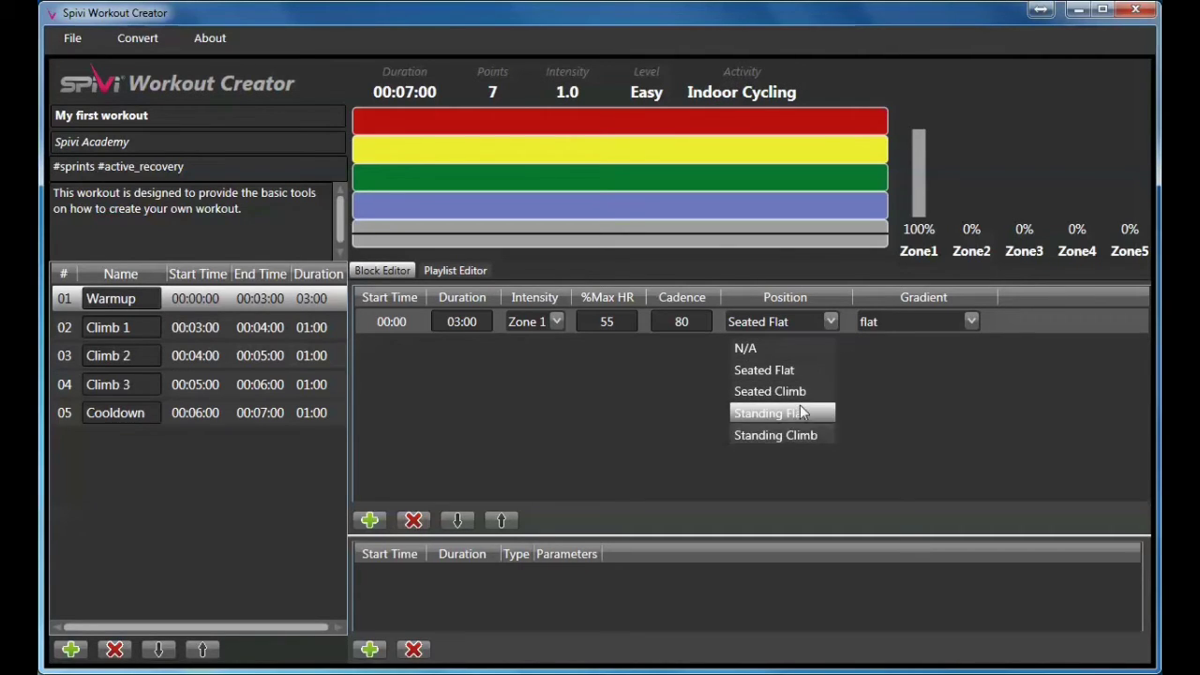
click(794, 372)
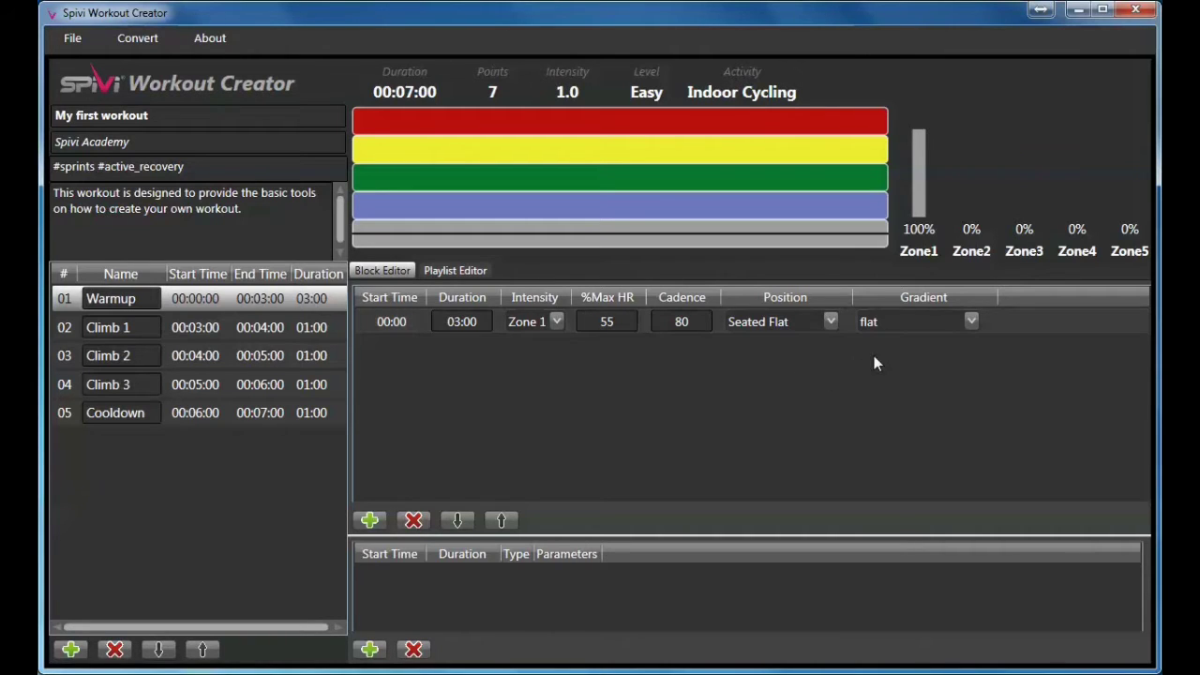
click(945, 324)
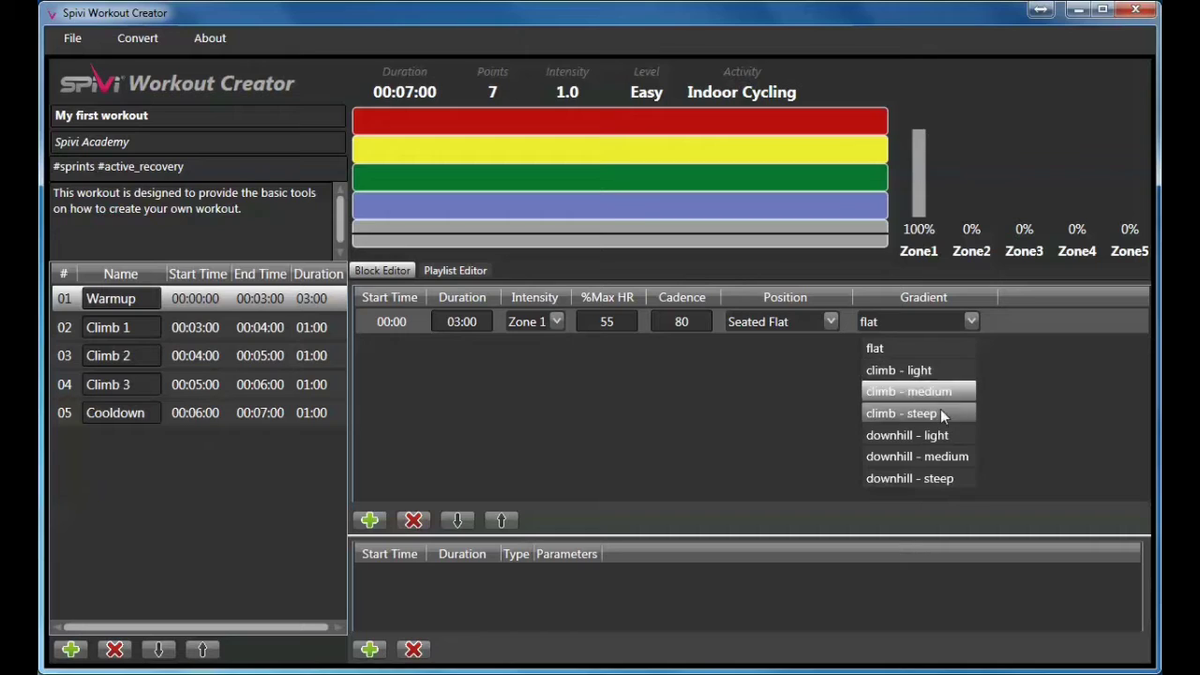
click(928, 480)
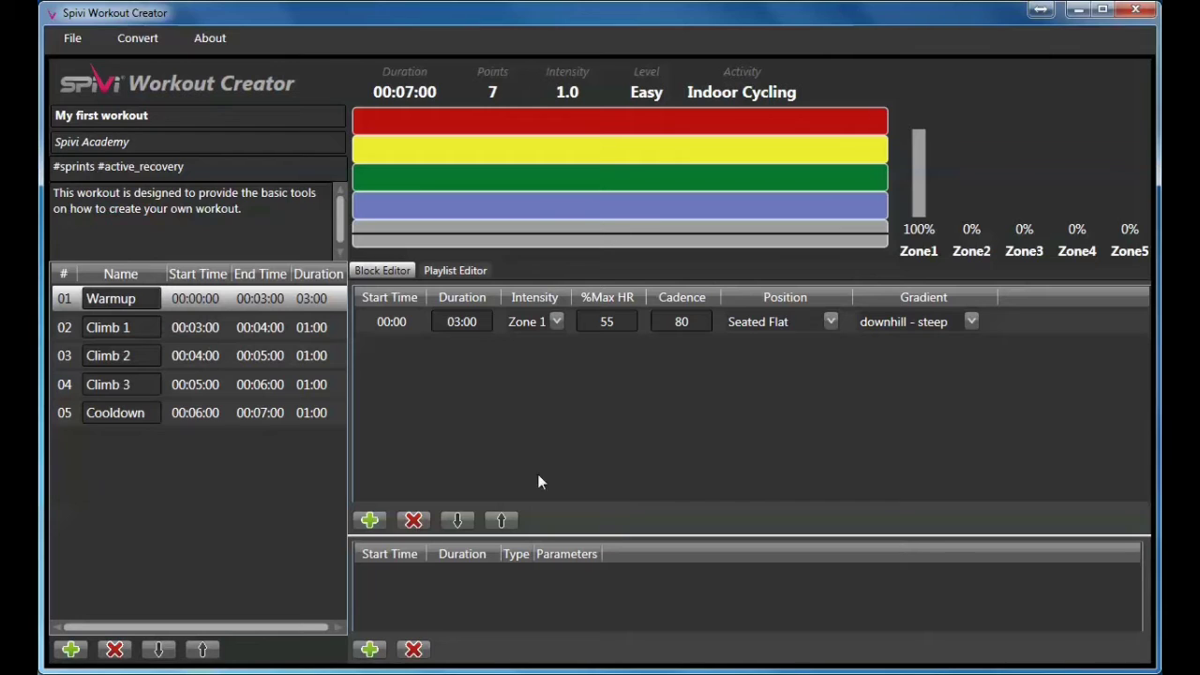
- Add three extra blocks to the Warmup and shift the 06:00 block later, then earlier
click(369, 522)
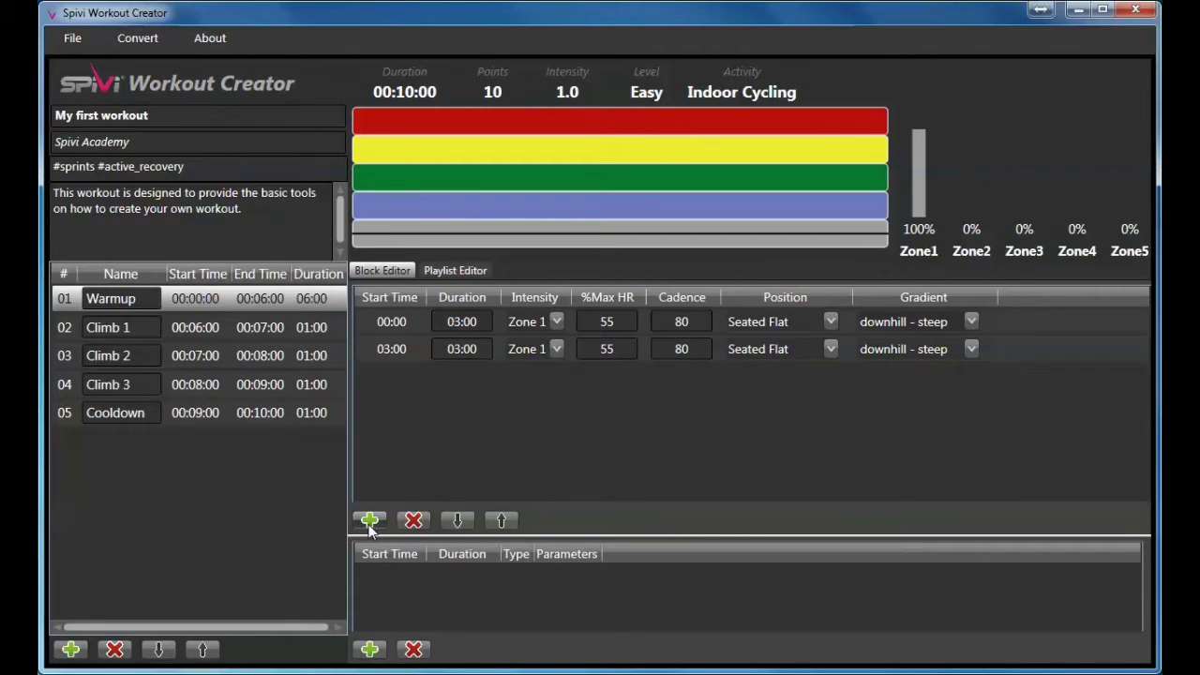
click(370, 522)
click(369, 522)
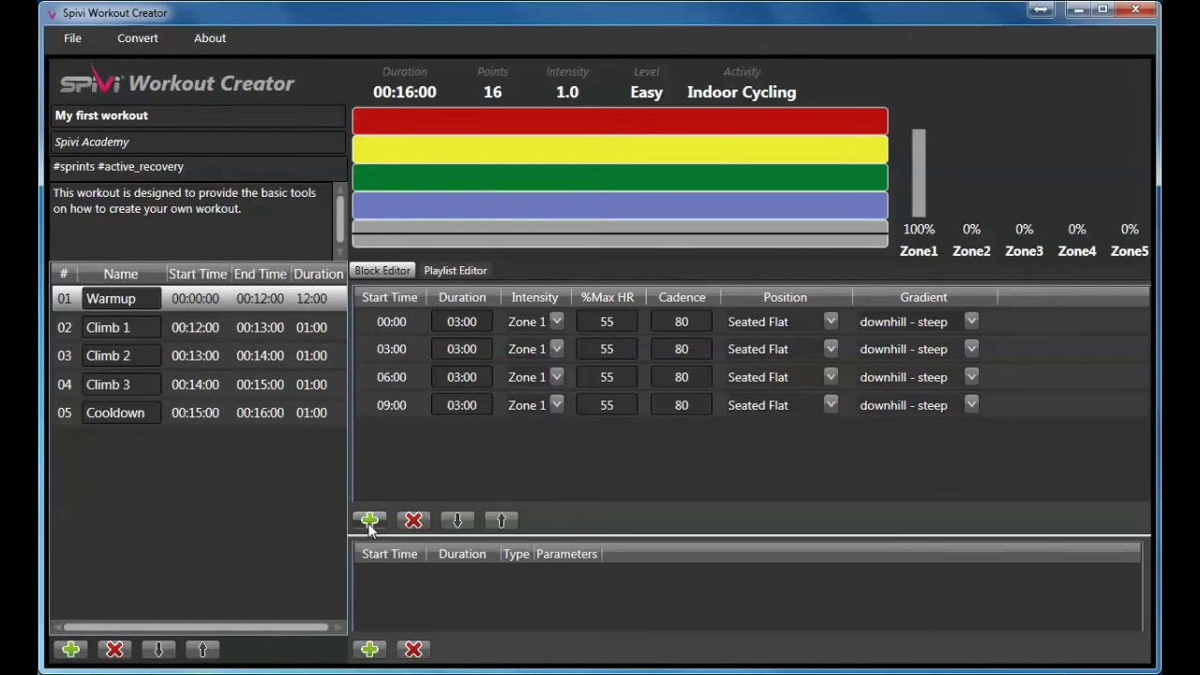
click(382, 378)
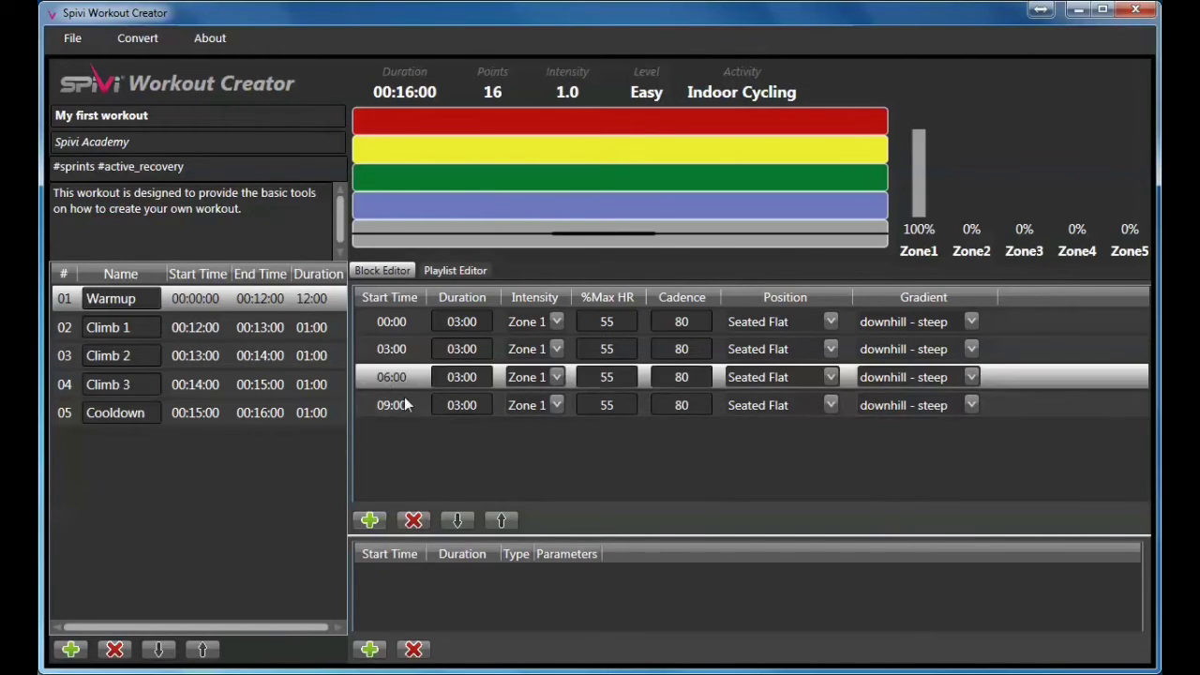
click(459, 522)
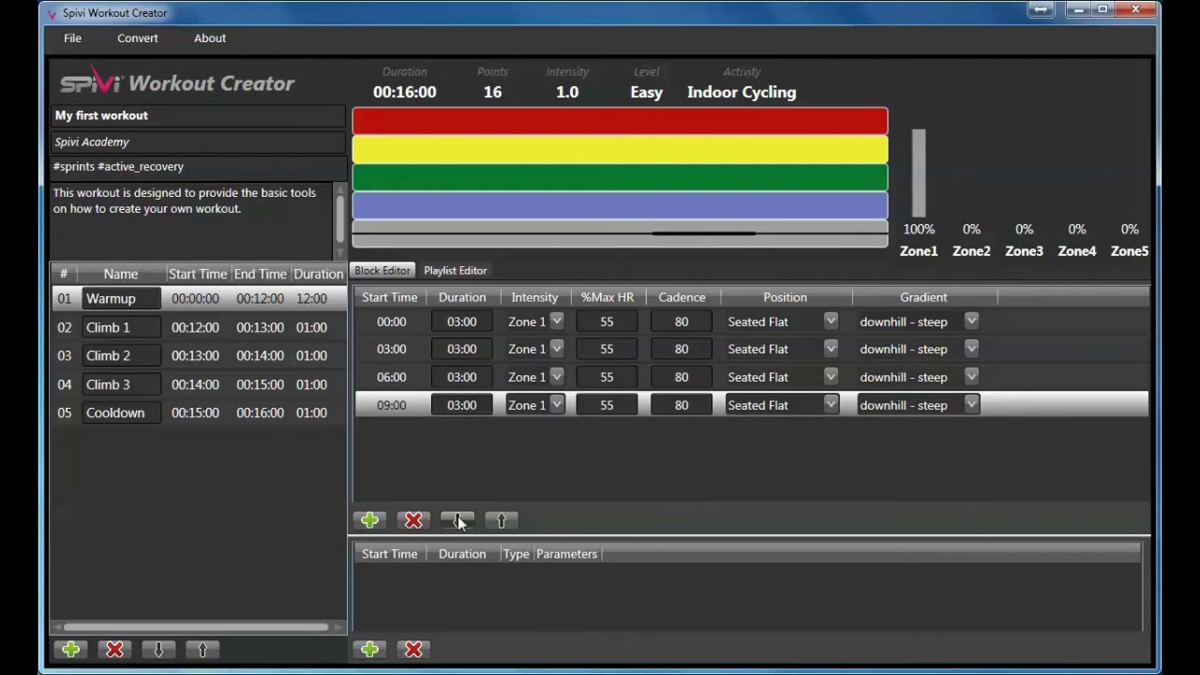
click(502, 520)
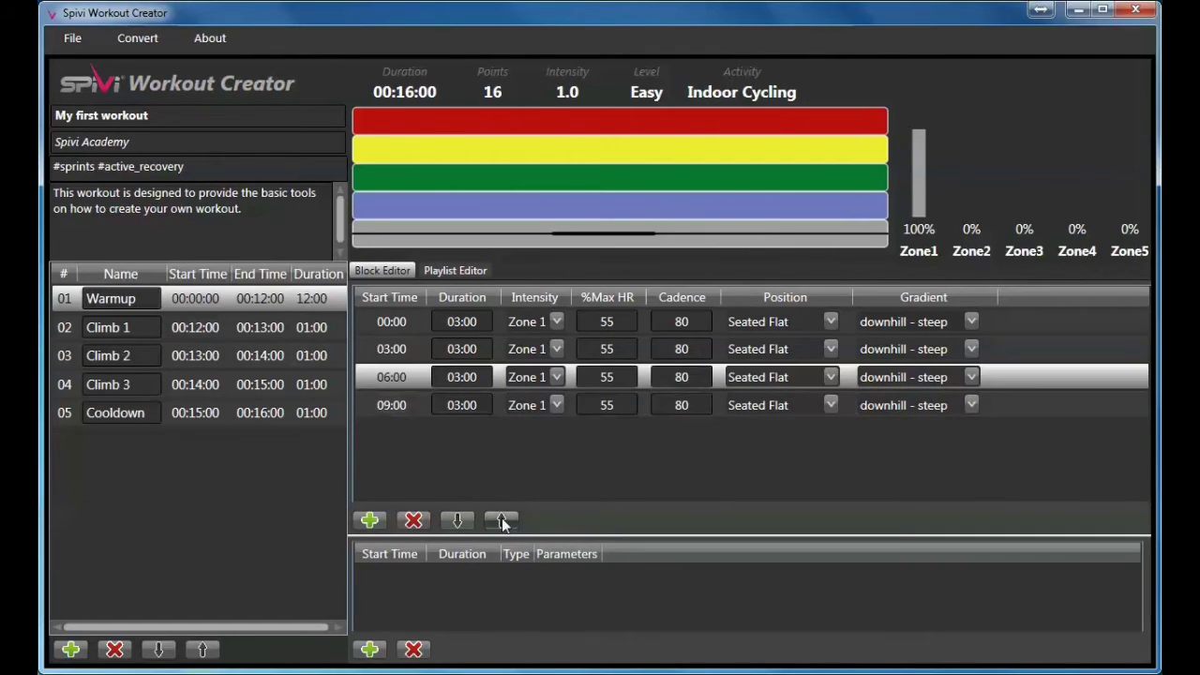
click(502, 522)
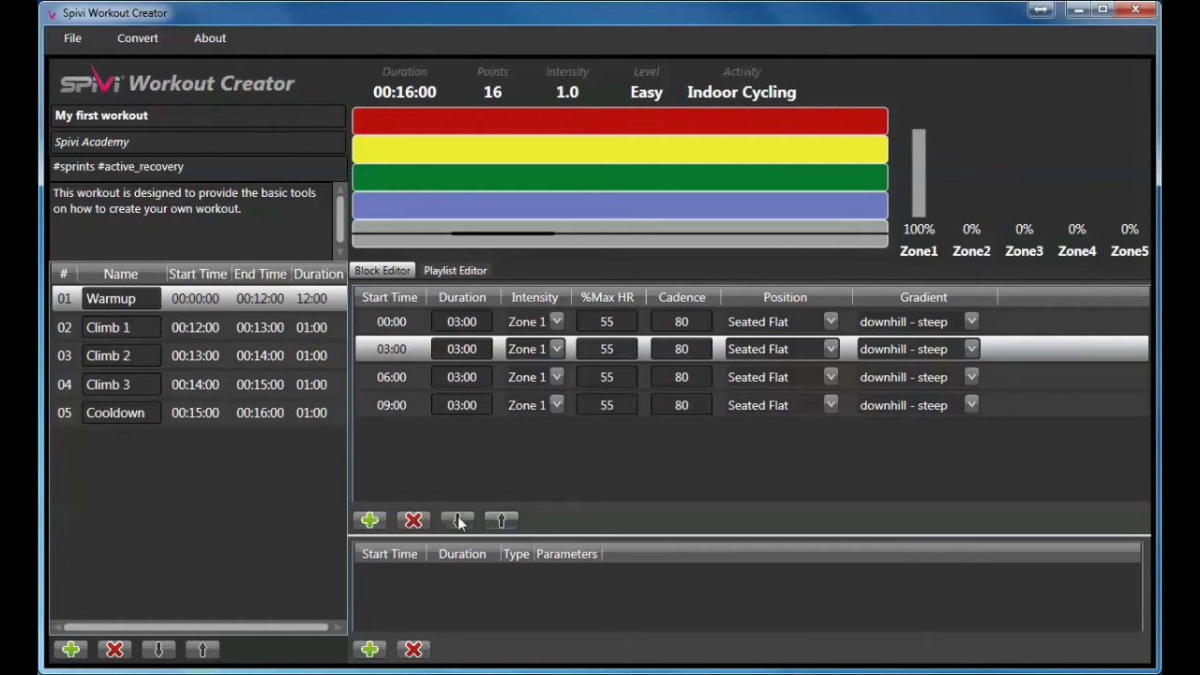
- Delete the extra Warmup blocks, leaving a single 03:00 Zone 1 segment
click(413, 521)
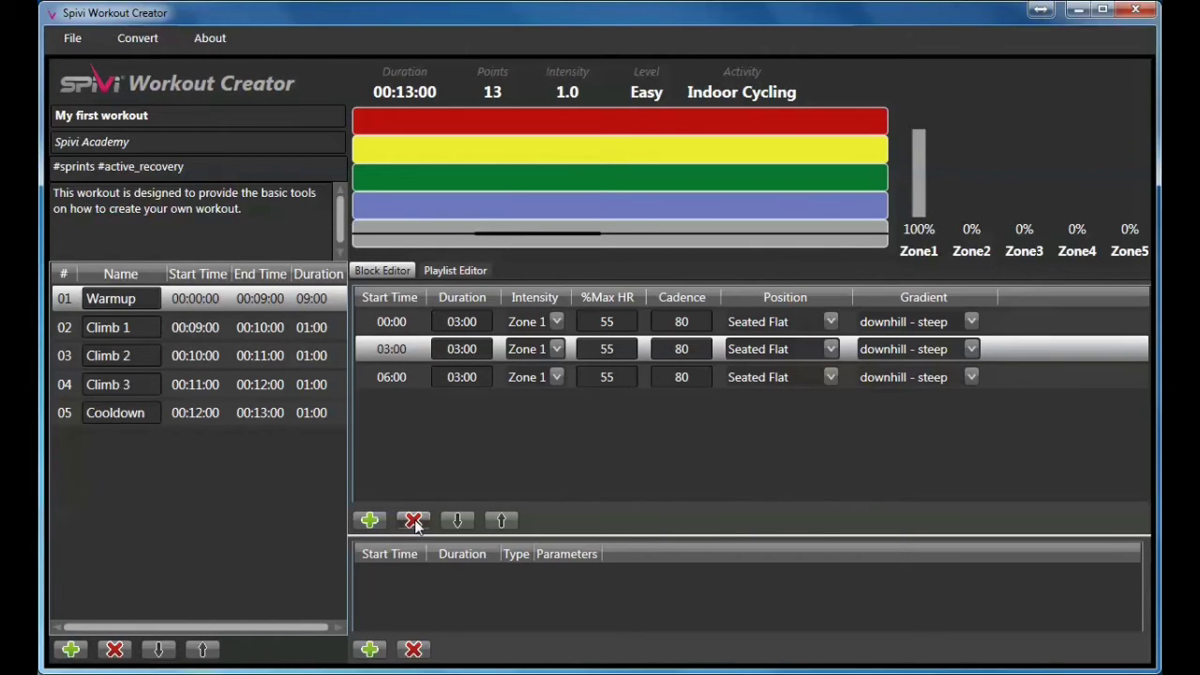
click(395, 383)
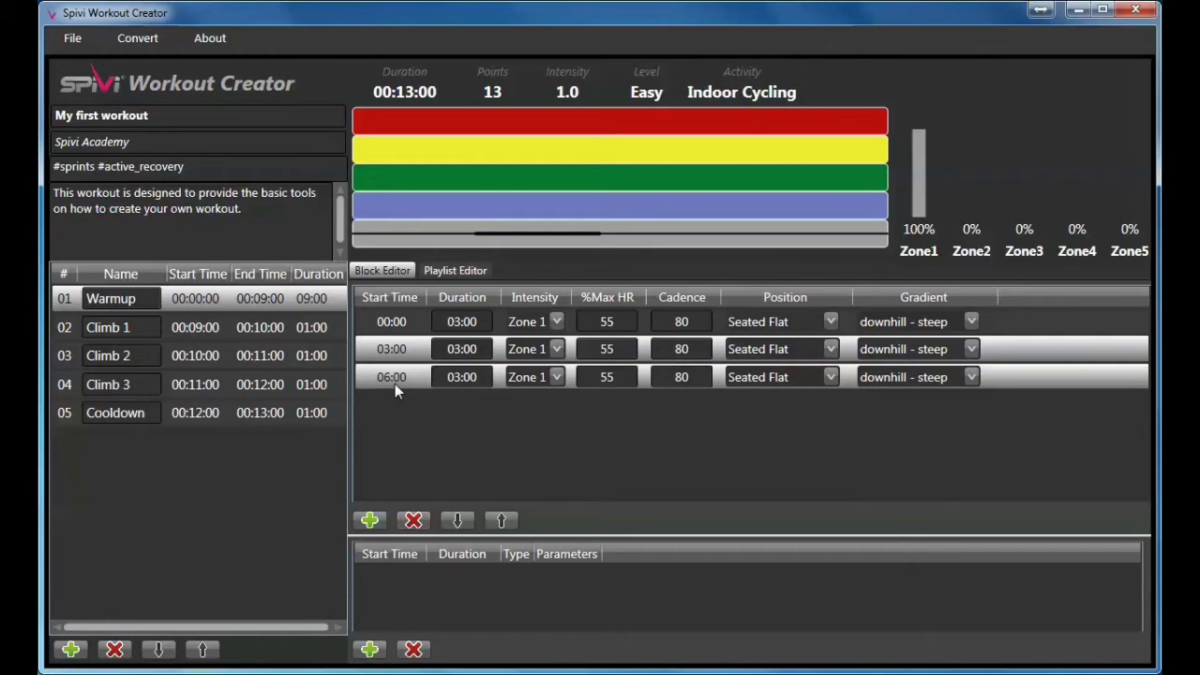
click(412, 521)
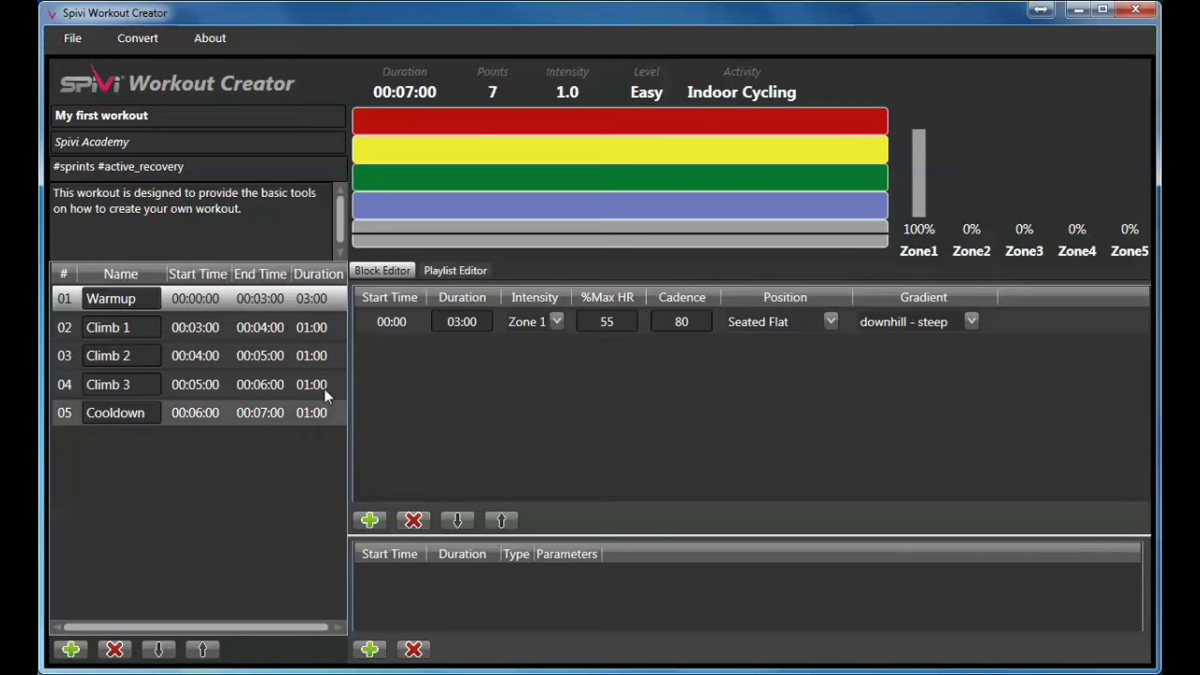
- Add three more blocks to the Climb 1 interval
click(273, 333)
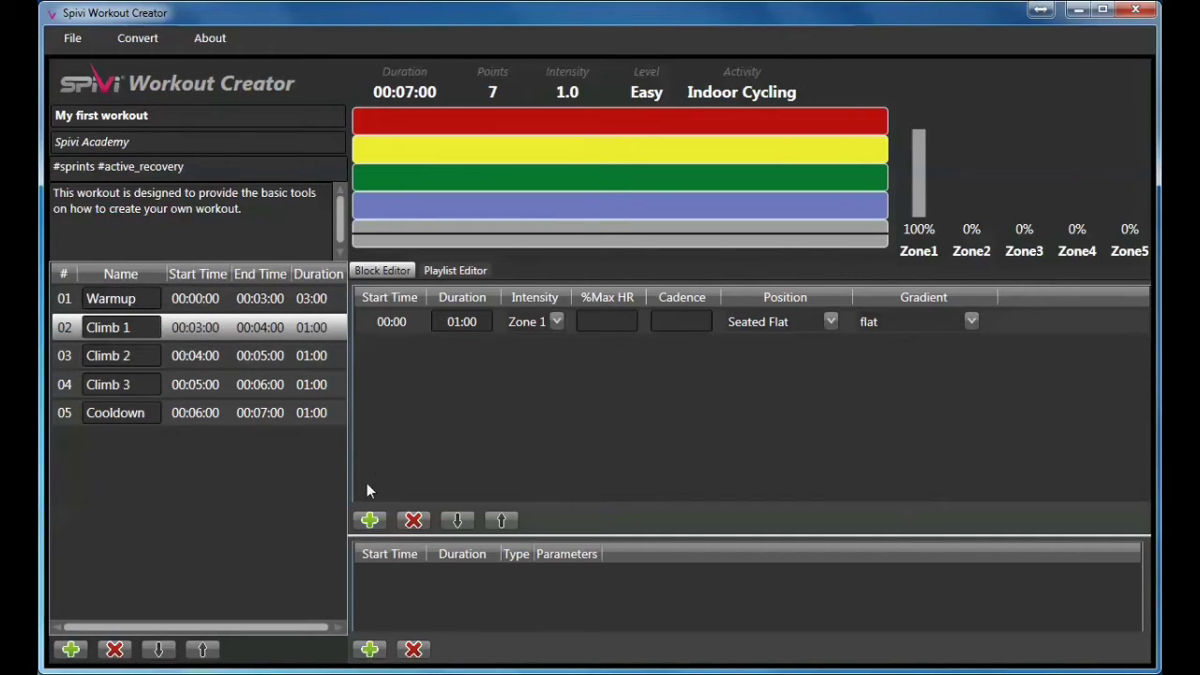
click(369, 520)
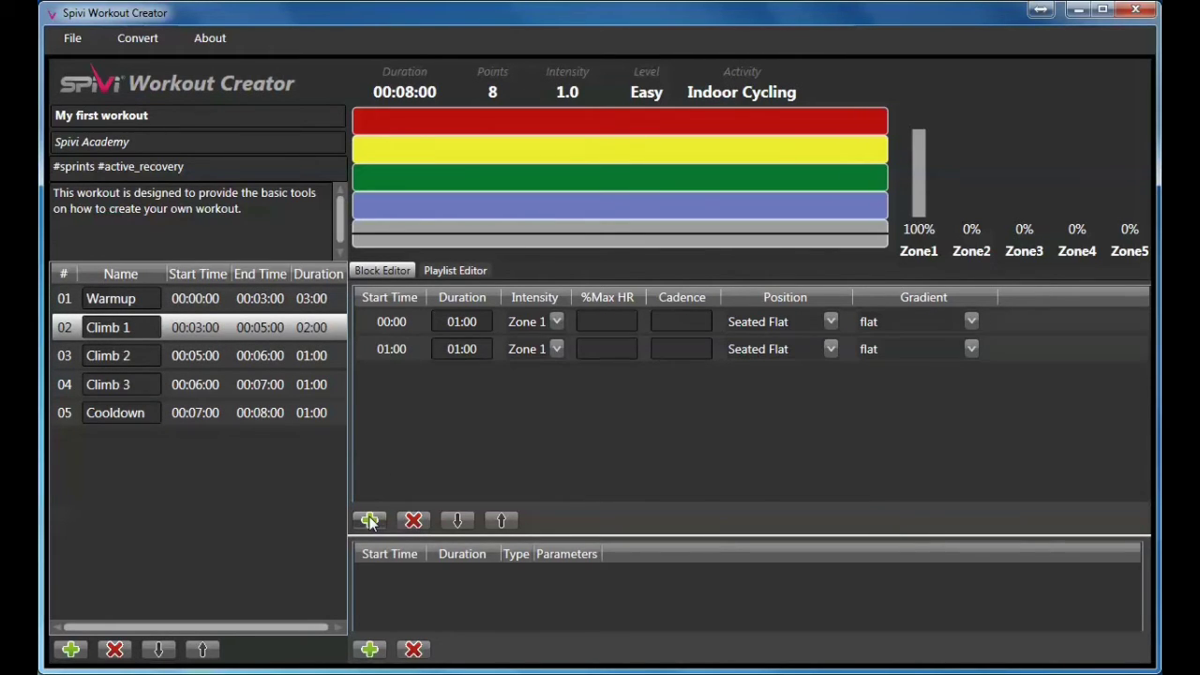
click(369, 520)
click(368, 521)
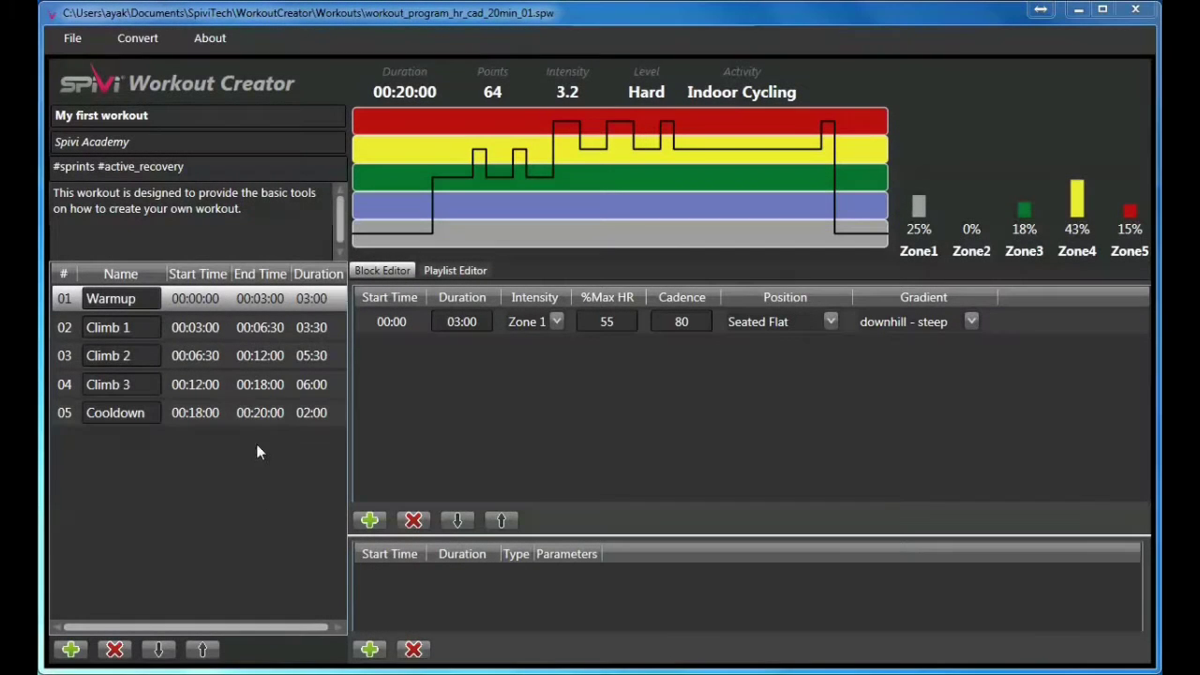
- Review the blocks of Climb 1, Climb 2, Climb 3 and Cooldown
click(219, 332)
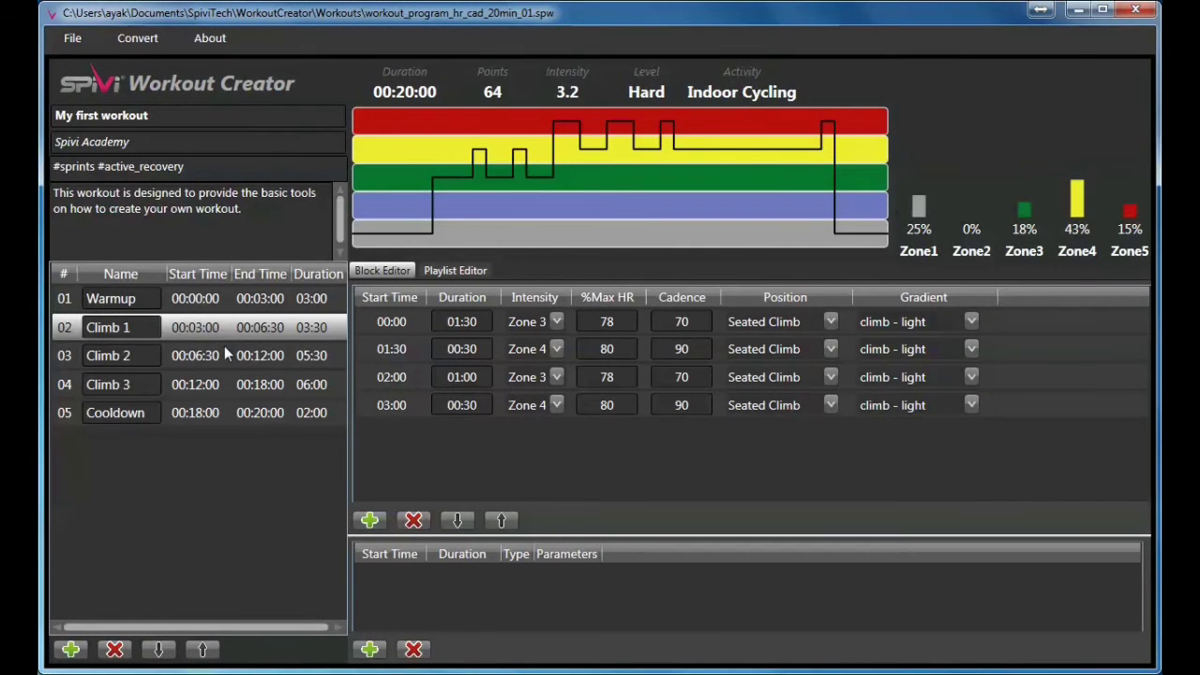
click(225, 357)
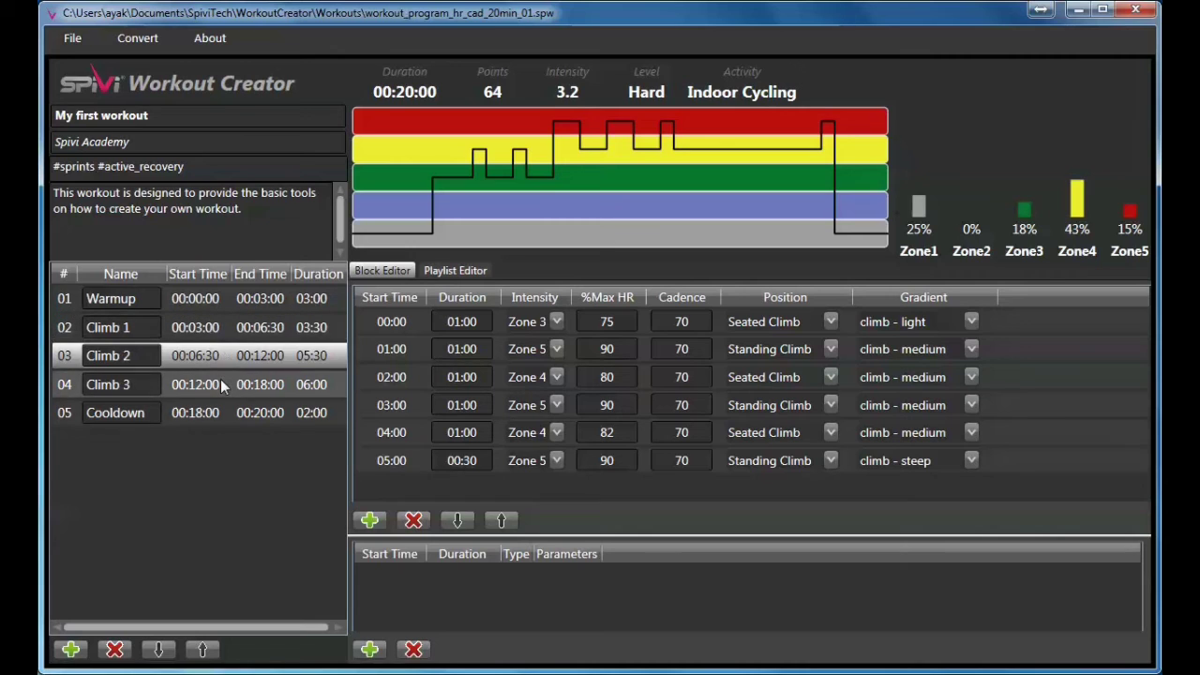
click(222, 386)
click(205, 415)
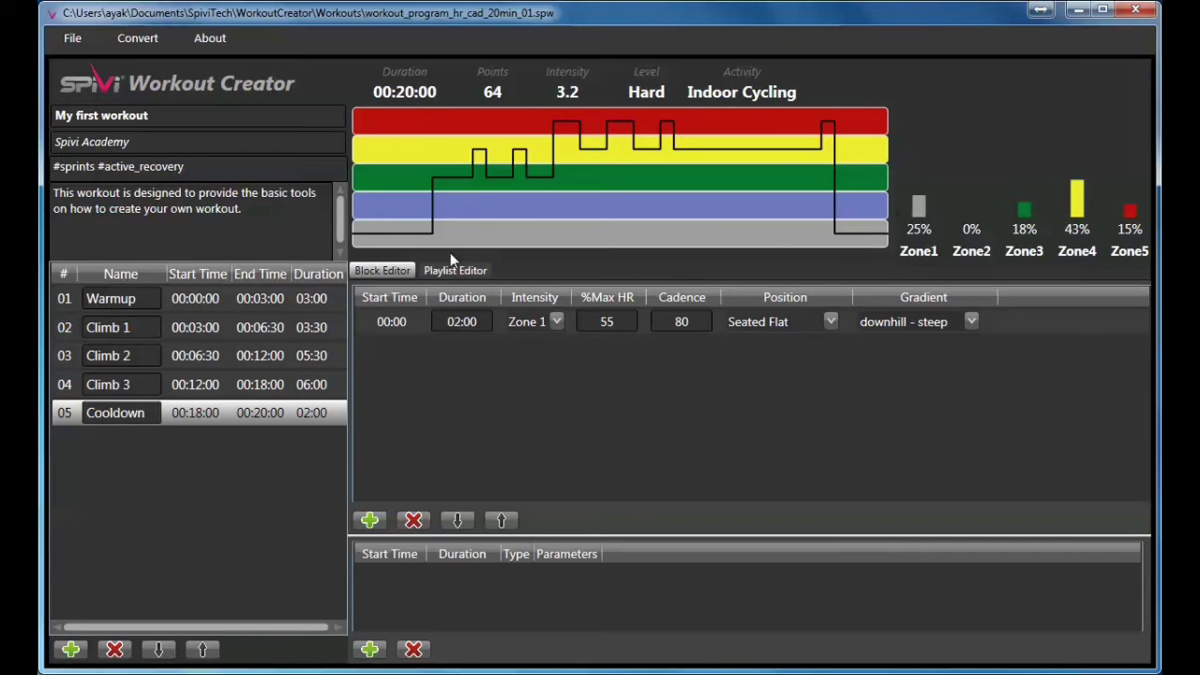
- Save the workout via Save As, keeping the name My first workout.spw
click(75, 44)
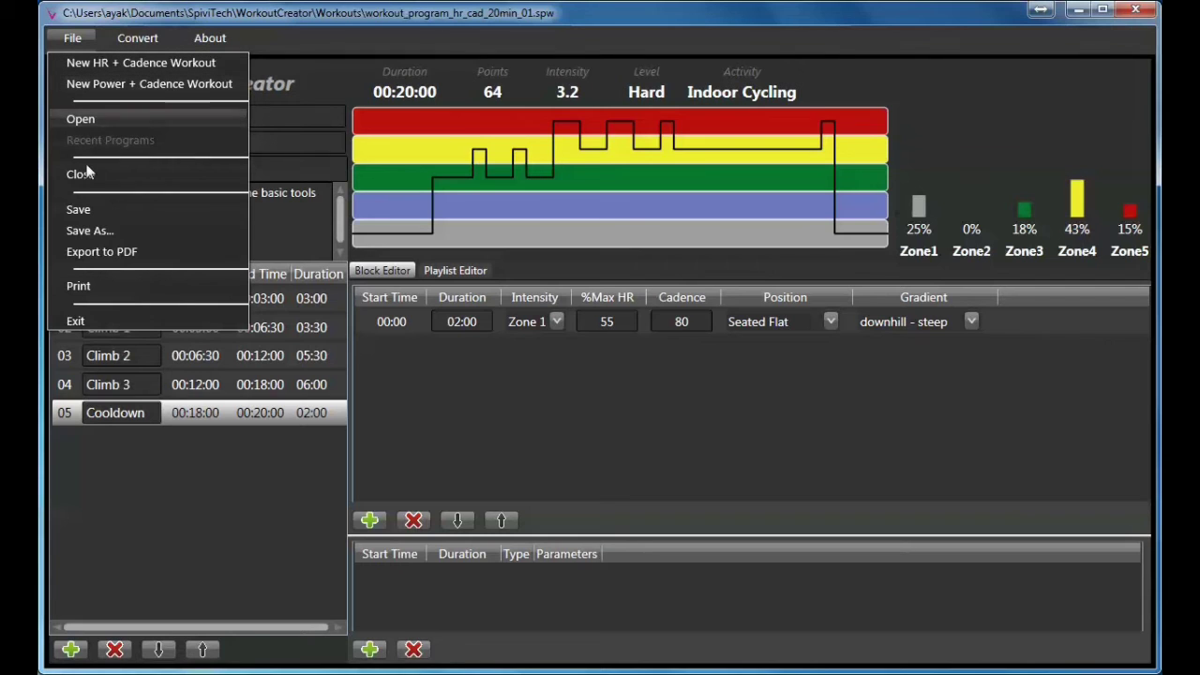
click(82, 233)
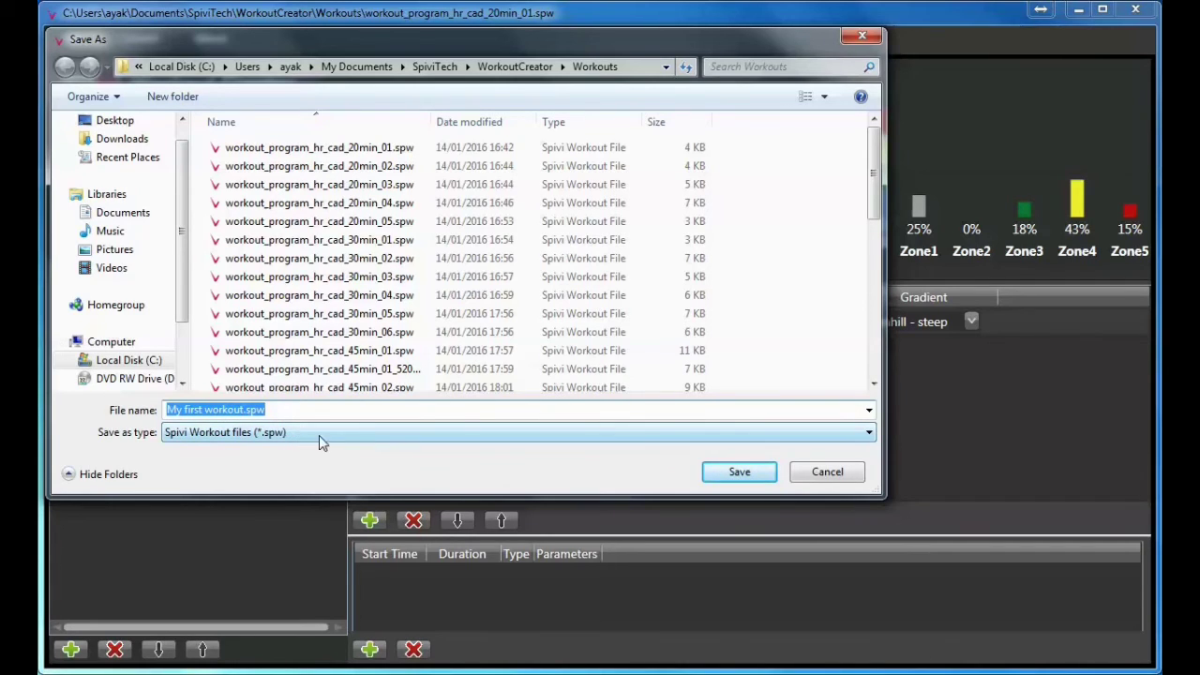
click(737, 474)
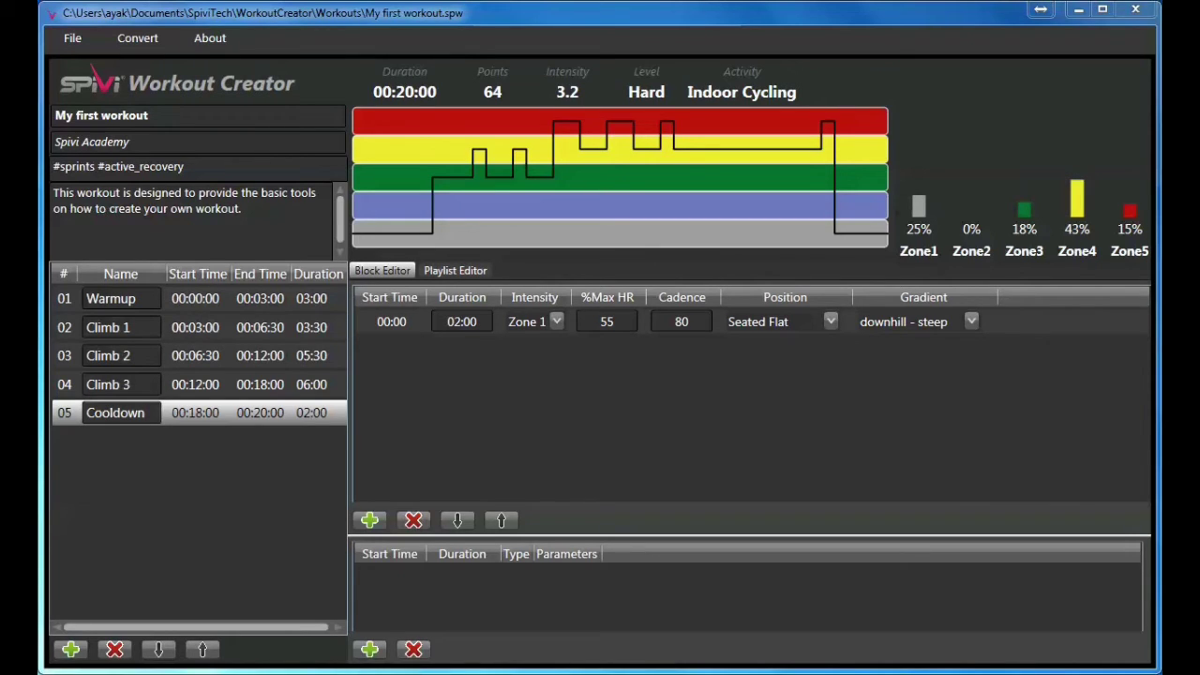
- Export the workout to PDF from the File menu as My first workout.pdf
click(69, 41)
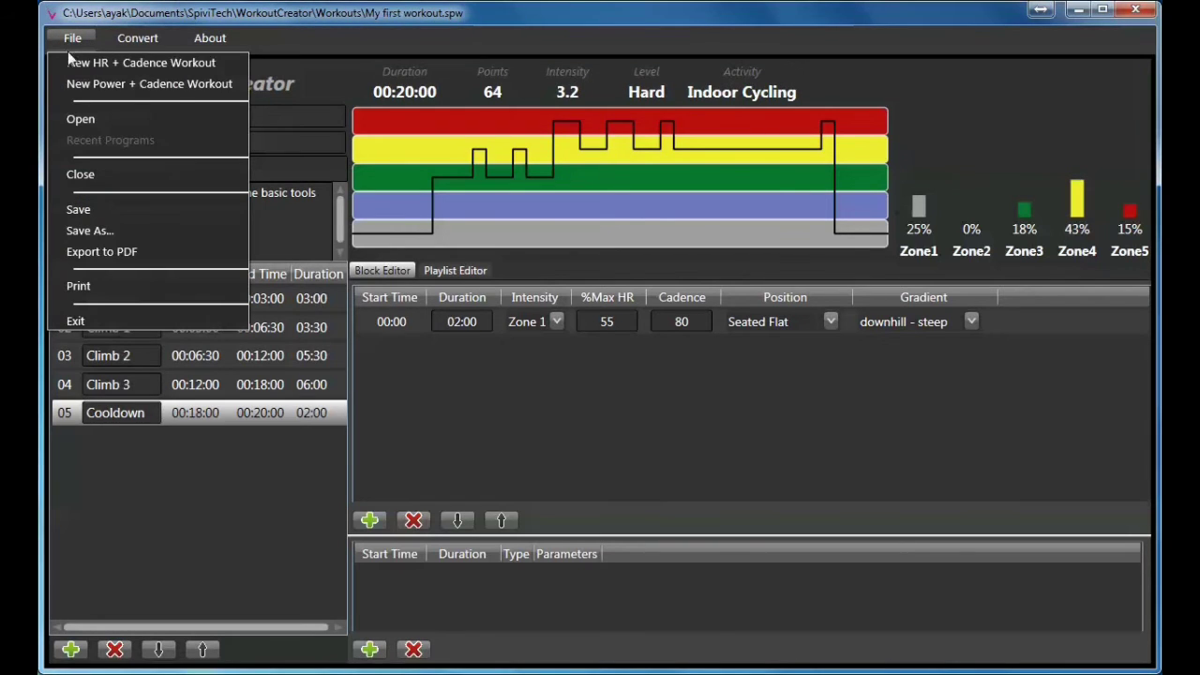
click(61, 251)
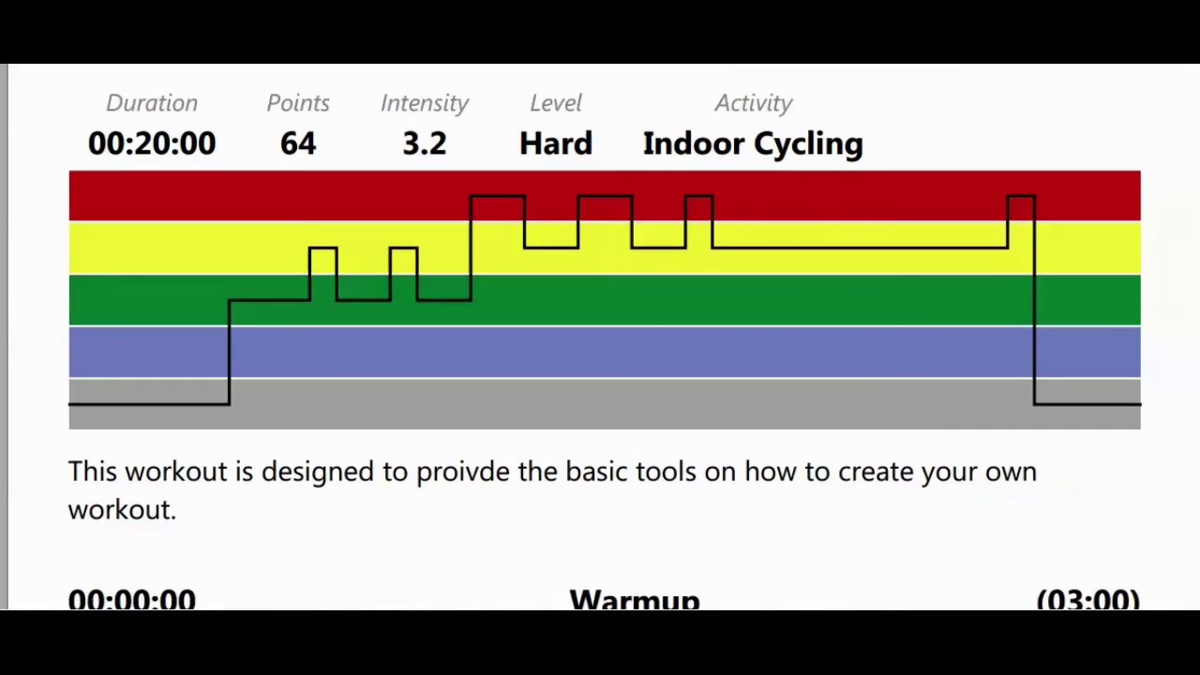
scroll(599, 337, down, 4)
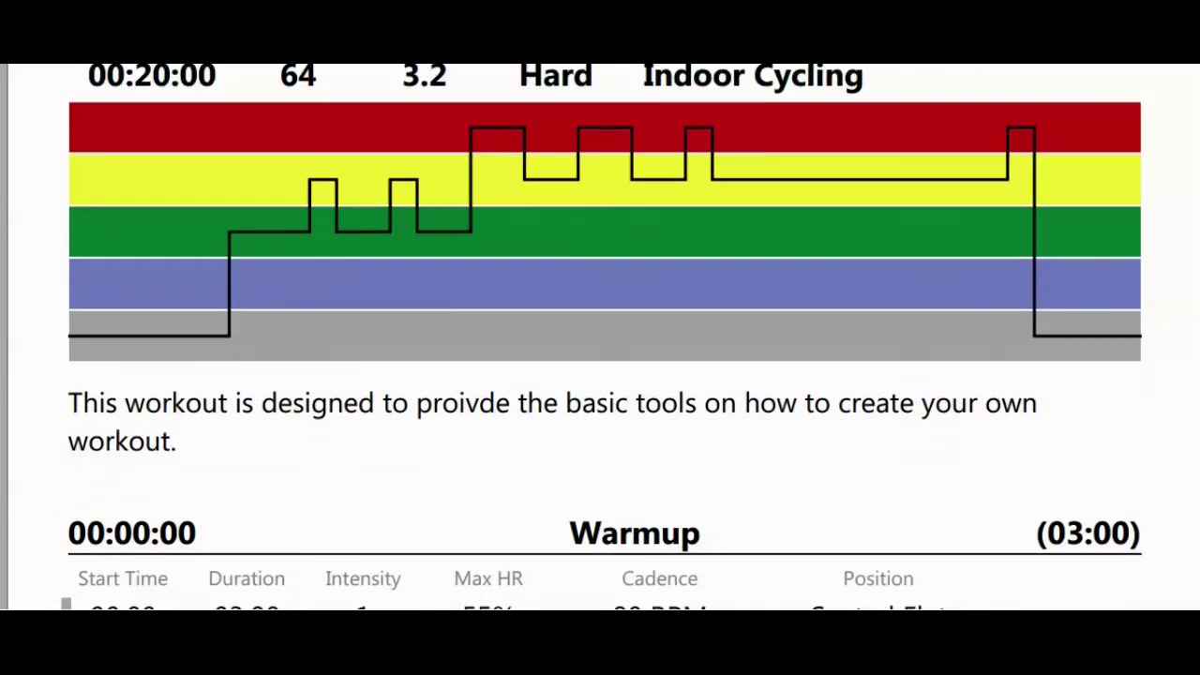
scroll(600, 337, down, 3)
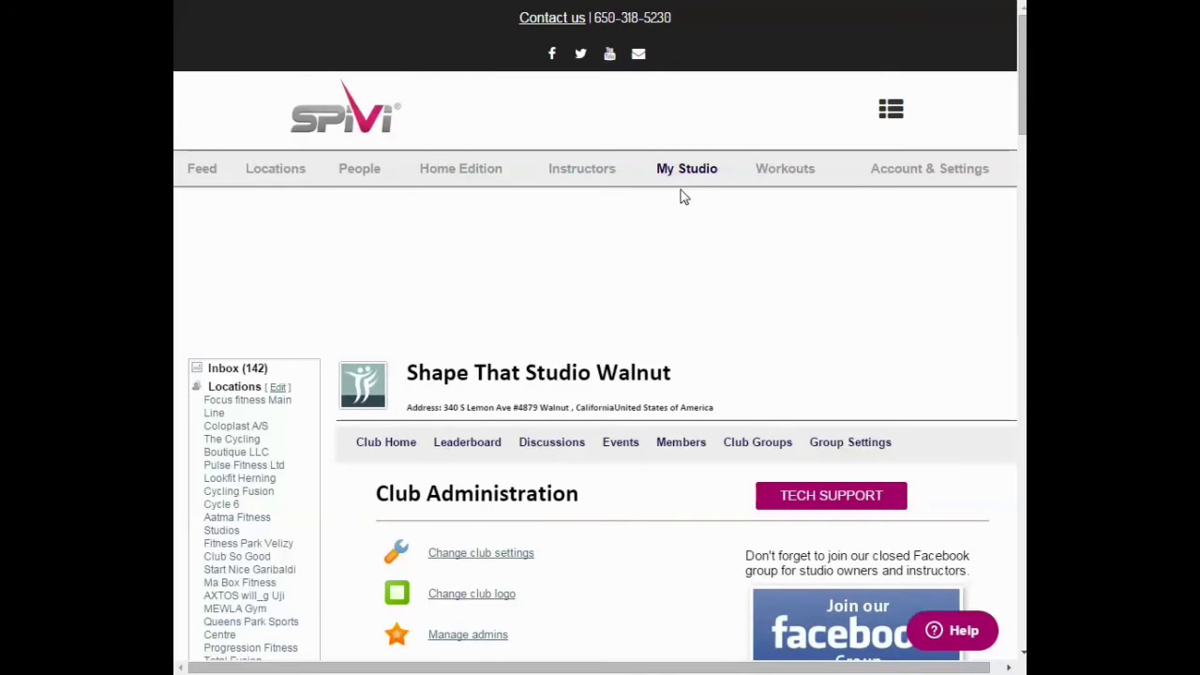
- Go from Club Administration to the Structured Workouts (BETA) page and reveal the upload form
scroll(1025, 185, down, 3)
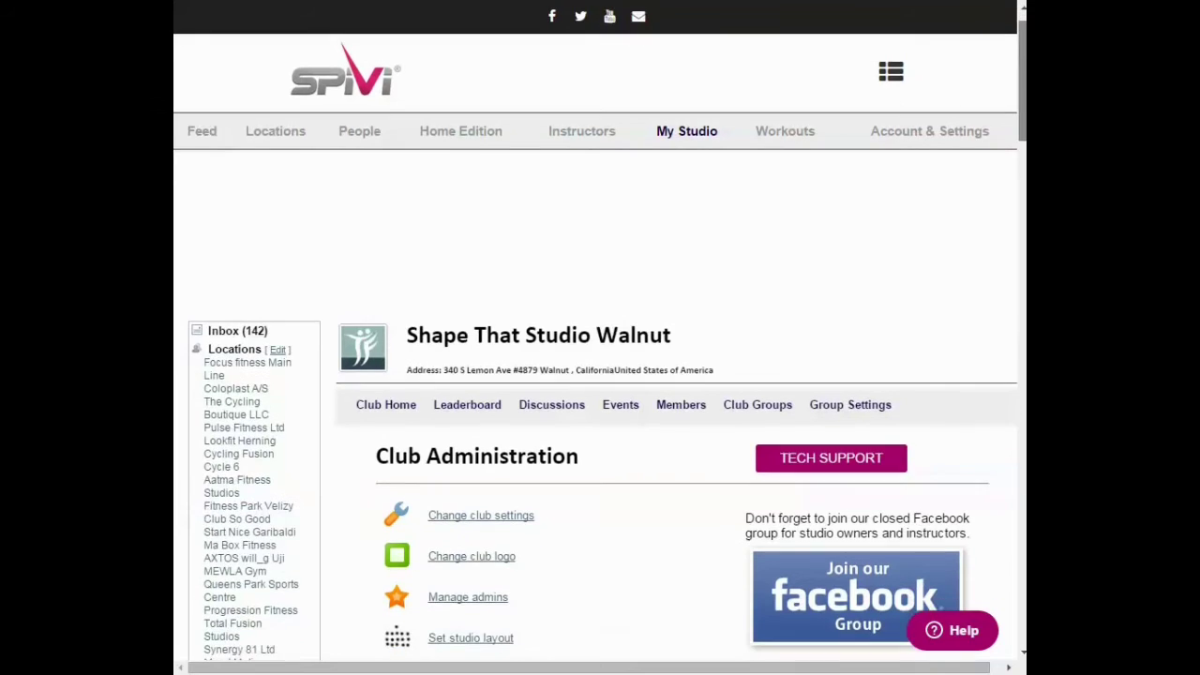
drag(1024, 184, 1008, 241)
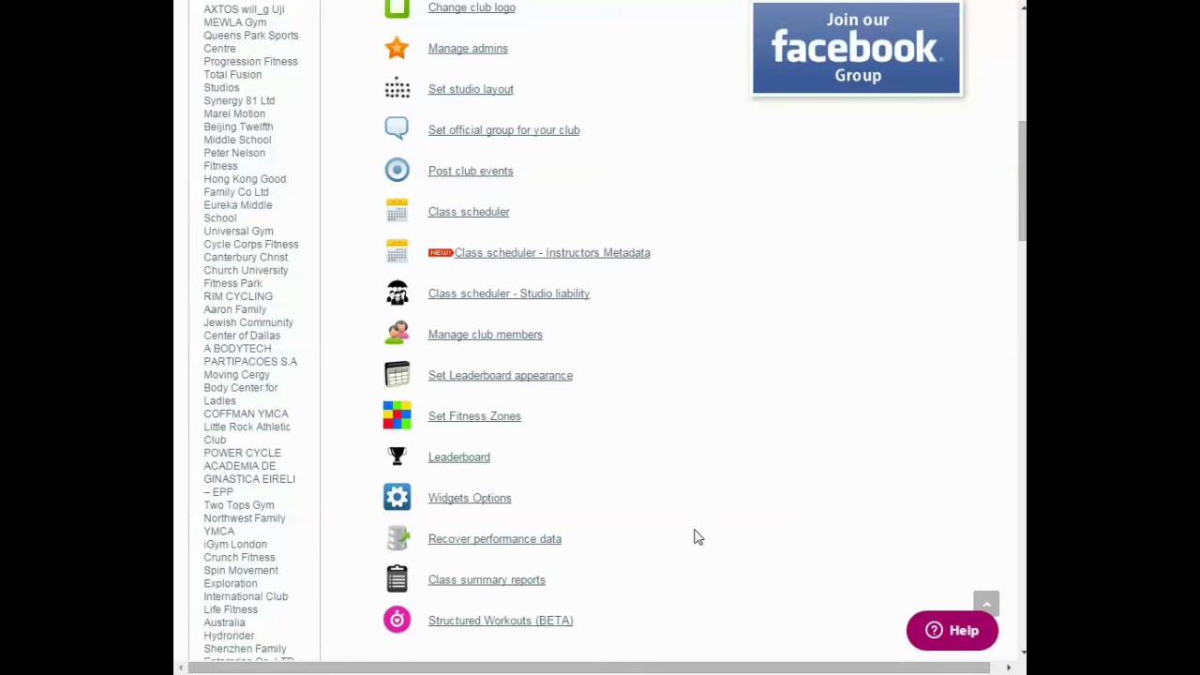
click(566, 623)
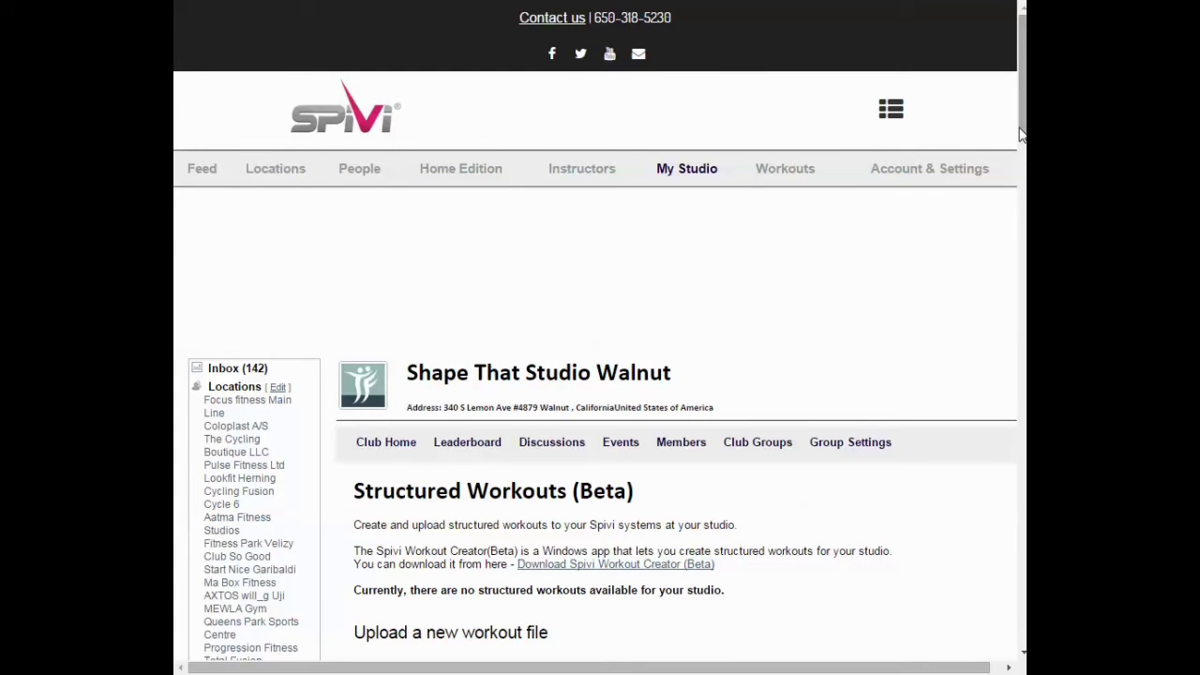
drag(1020, 133, 1001, 187)
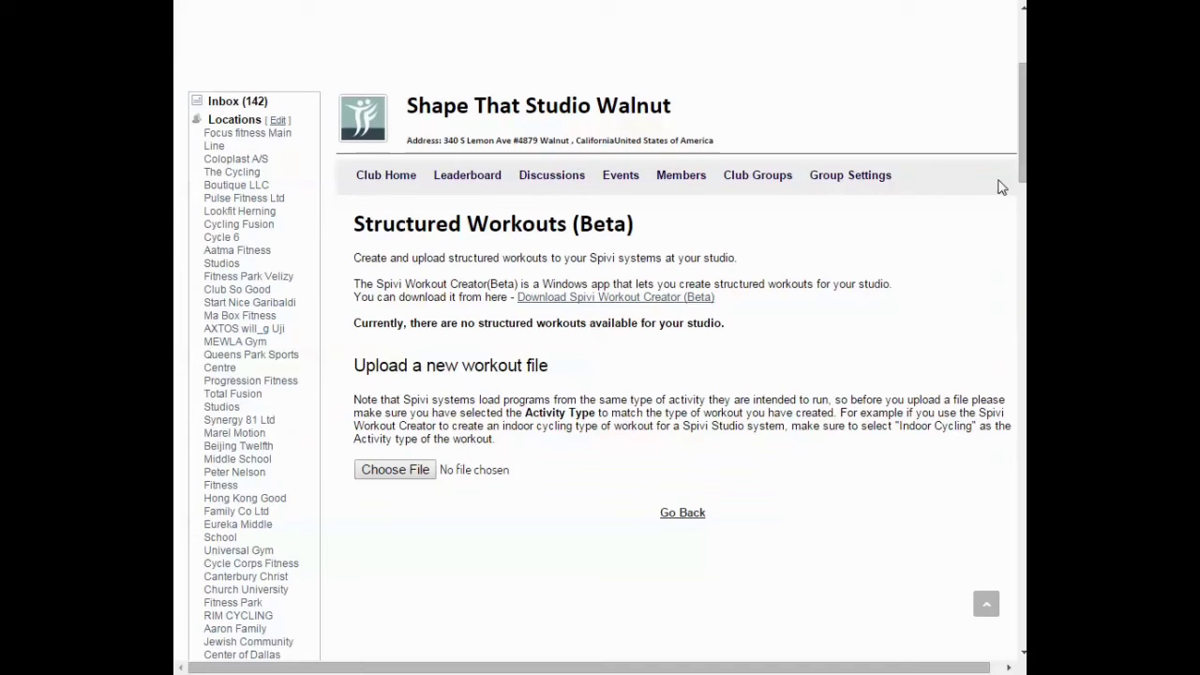
- Choose My first workout.spw as the file and upload it to the studio
click(365, 474)
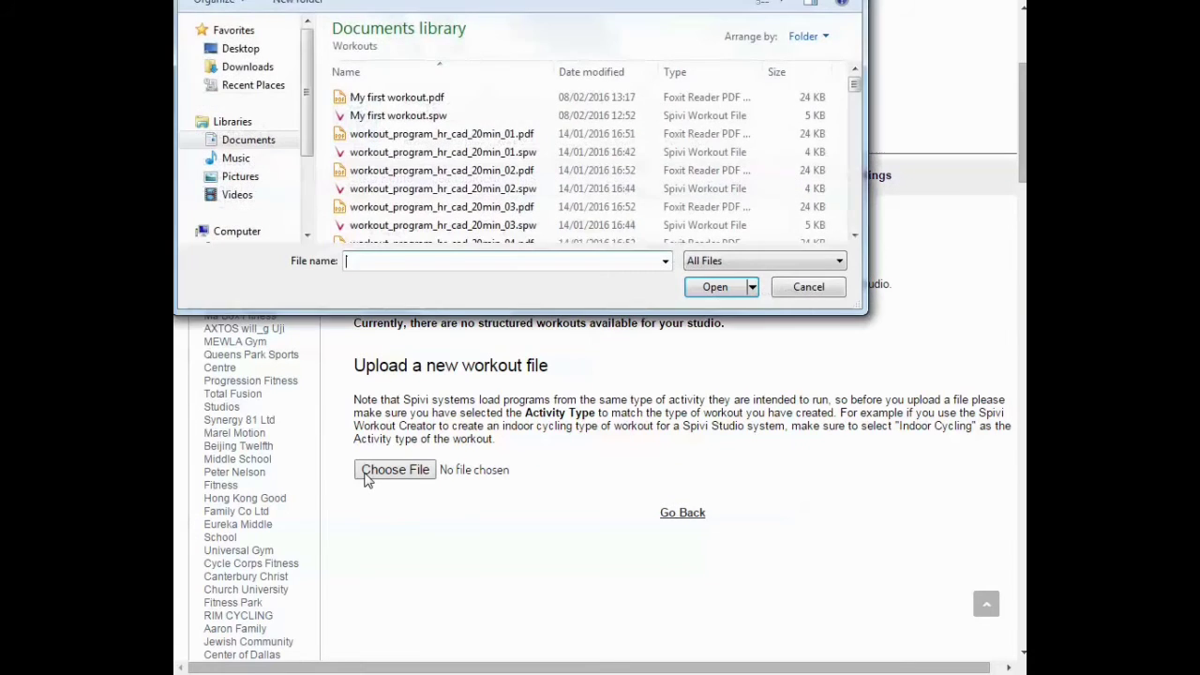
click(484, 118)
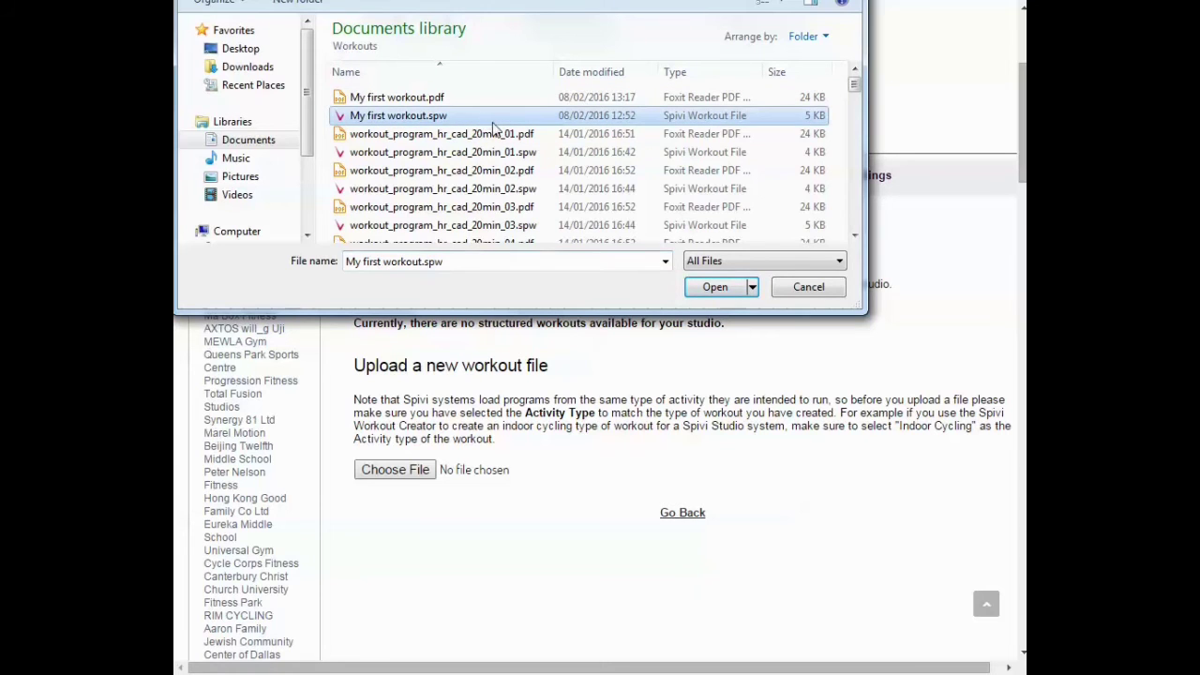
click(710, 291)
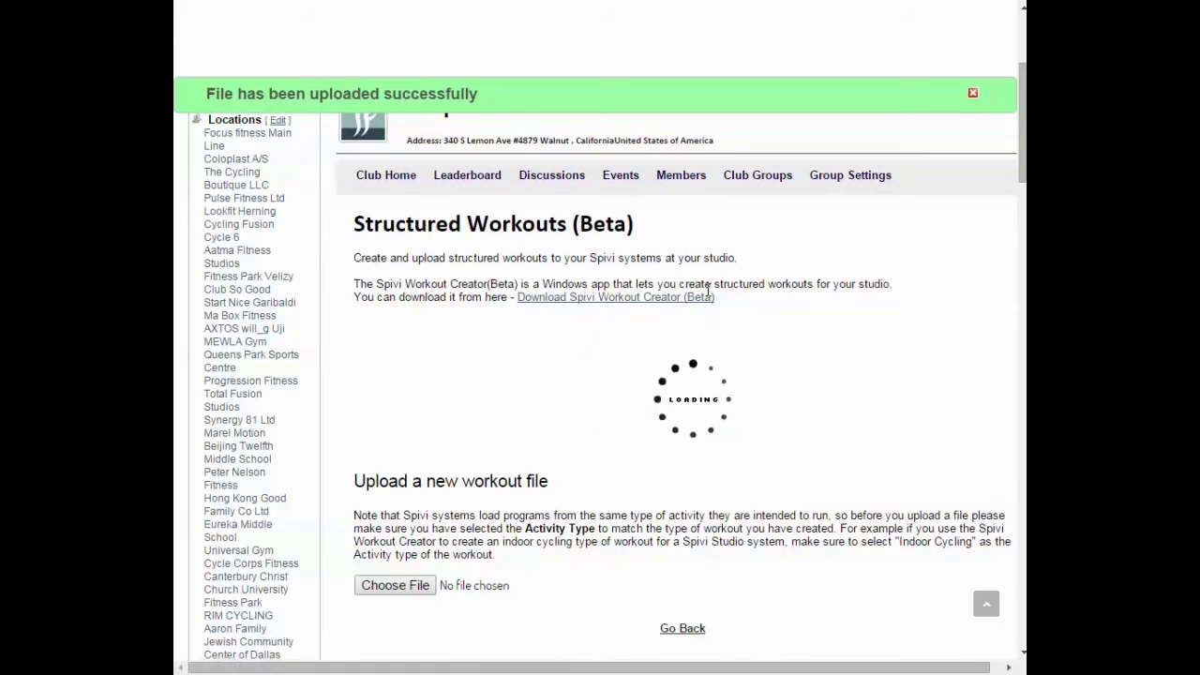